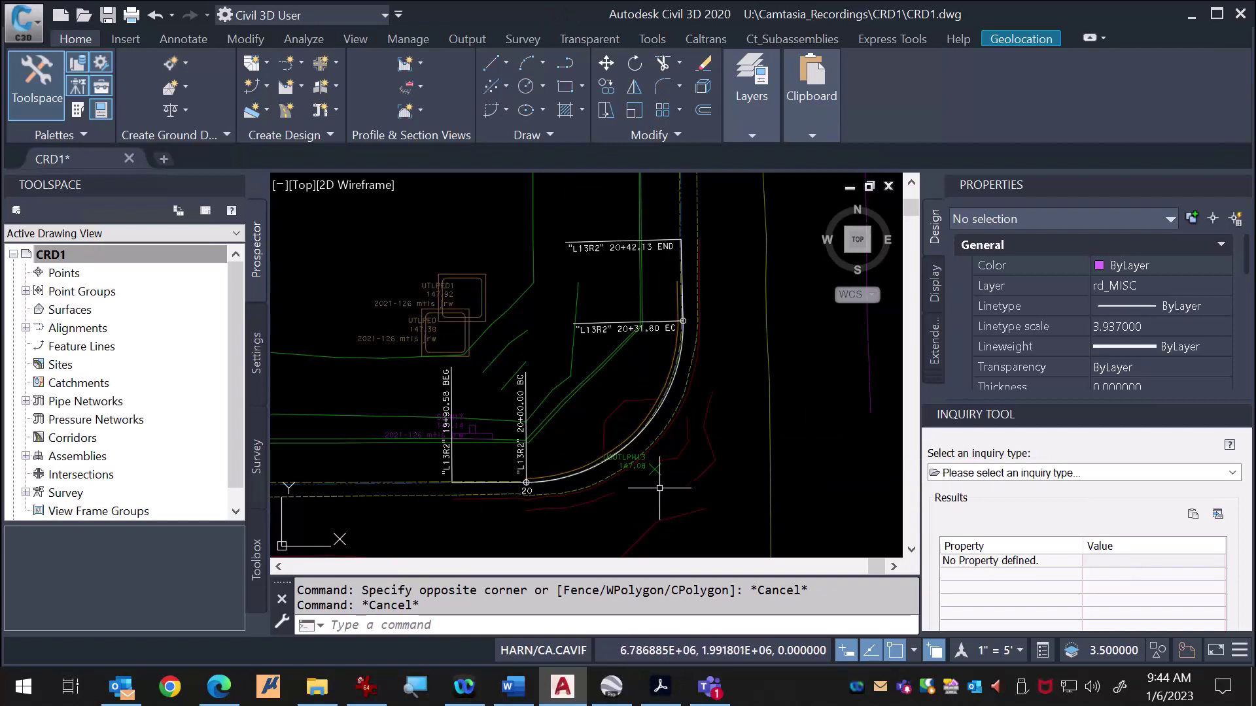
# Step: Select the L13R2 alignment, start a surface profile, then cancel it and clear the selection
pyautogui.moveTo(659, 489)
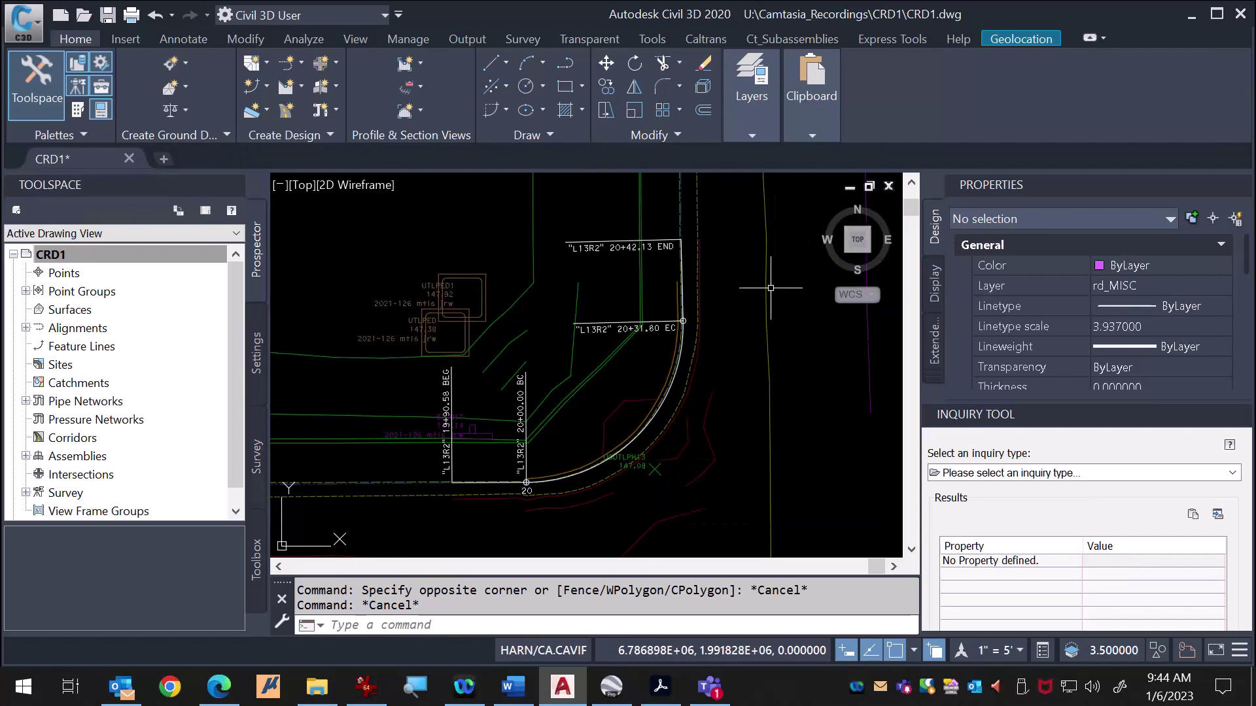
pyautogui.click(657, 417)
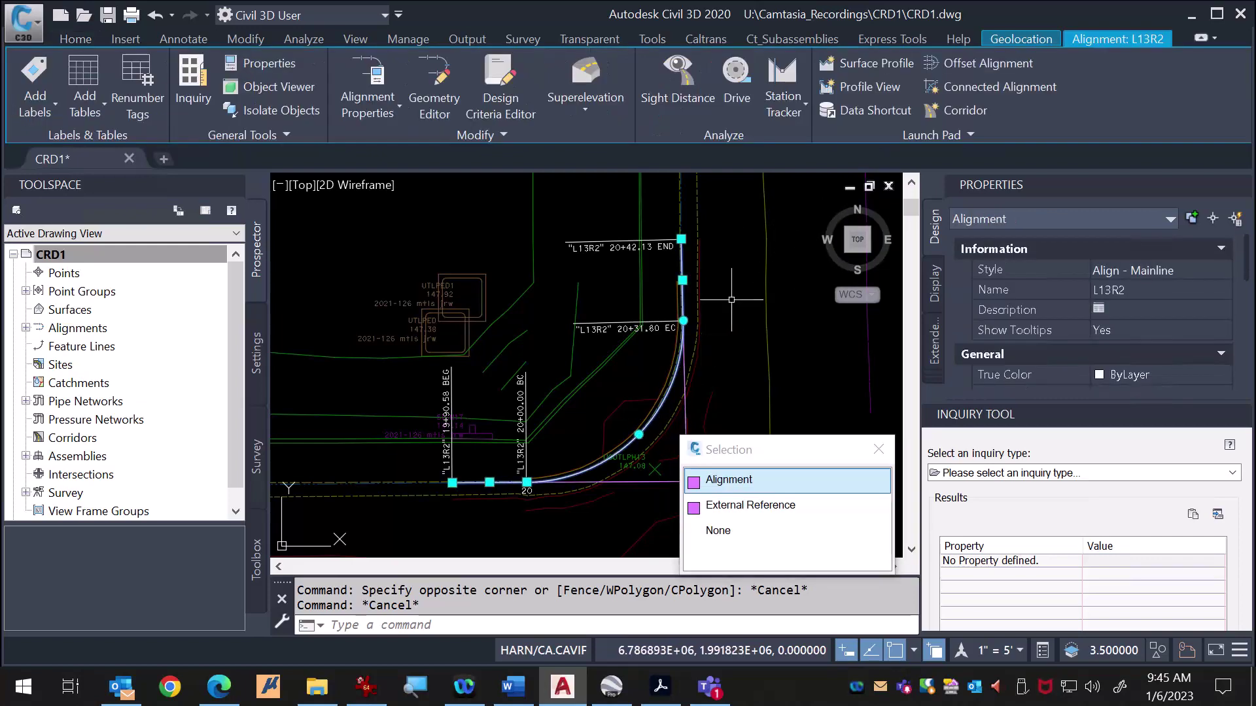
pyautogui.click(807, 482)
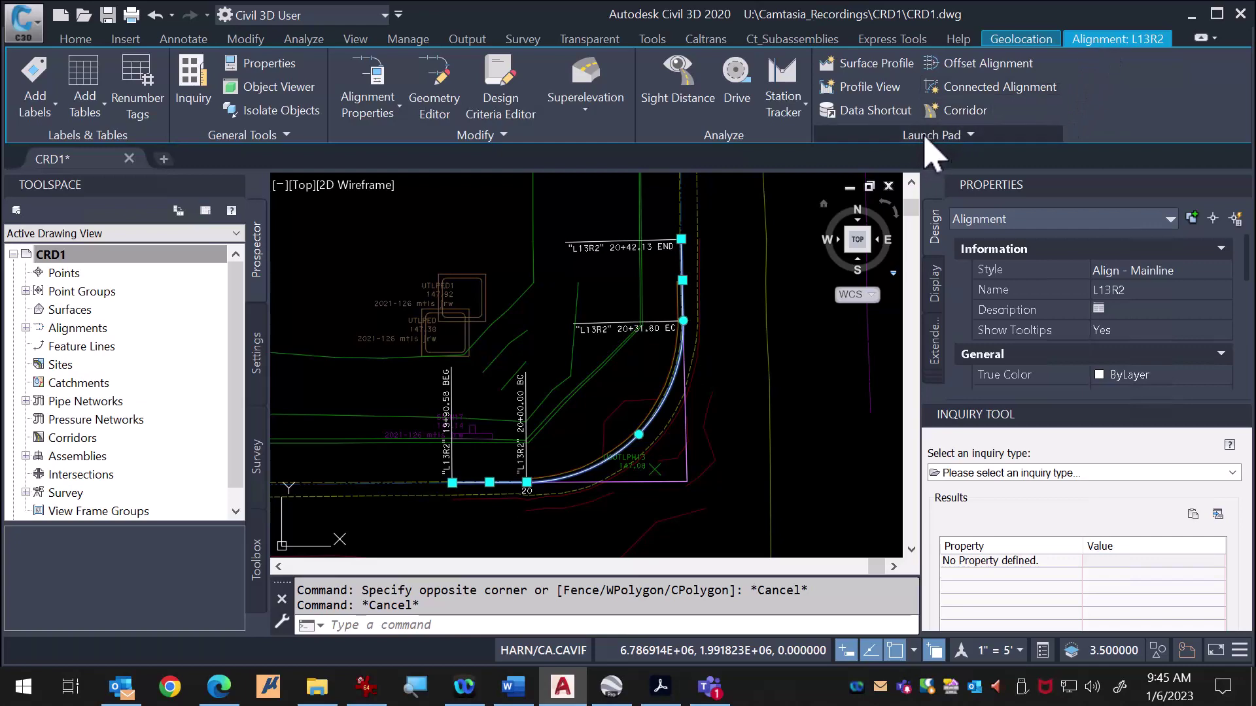
pyautogui.click(889, 67)
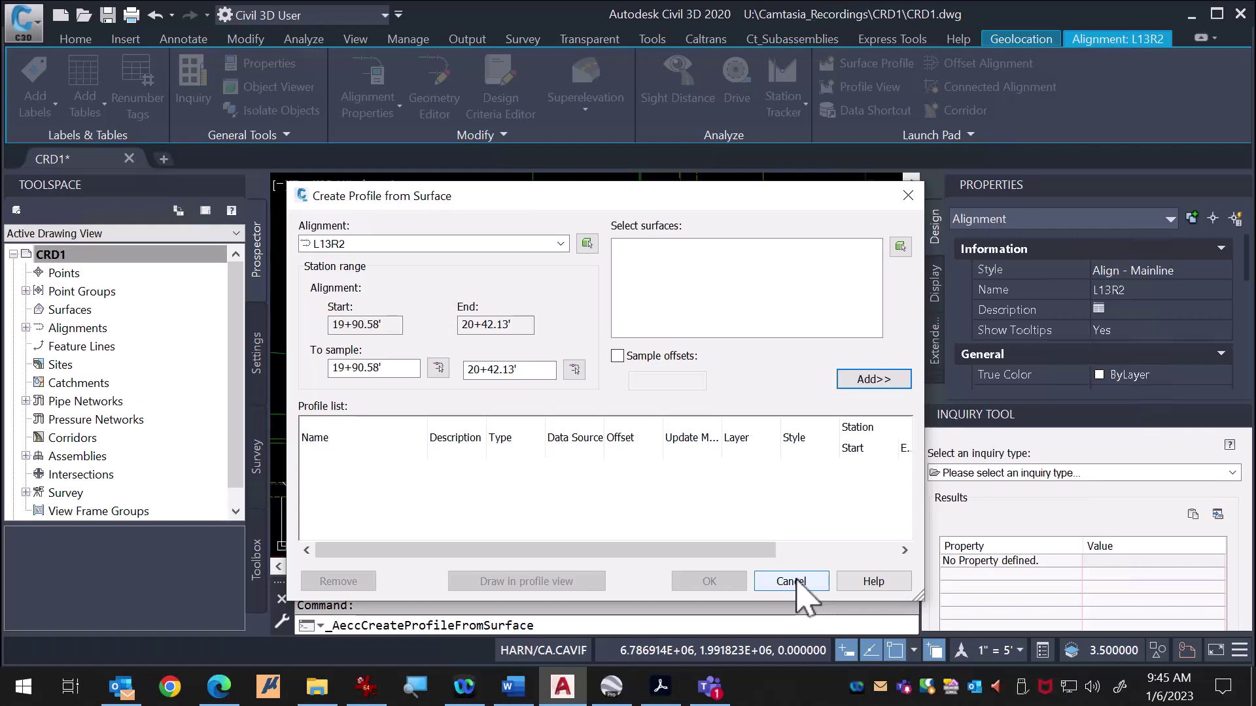
pyautogui.click(796, 580)
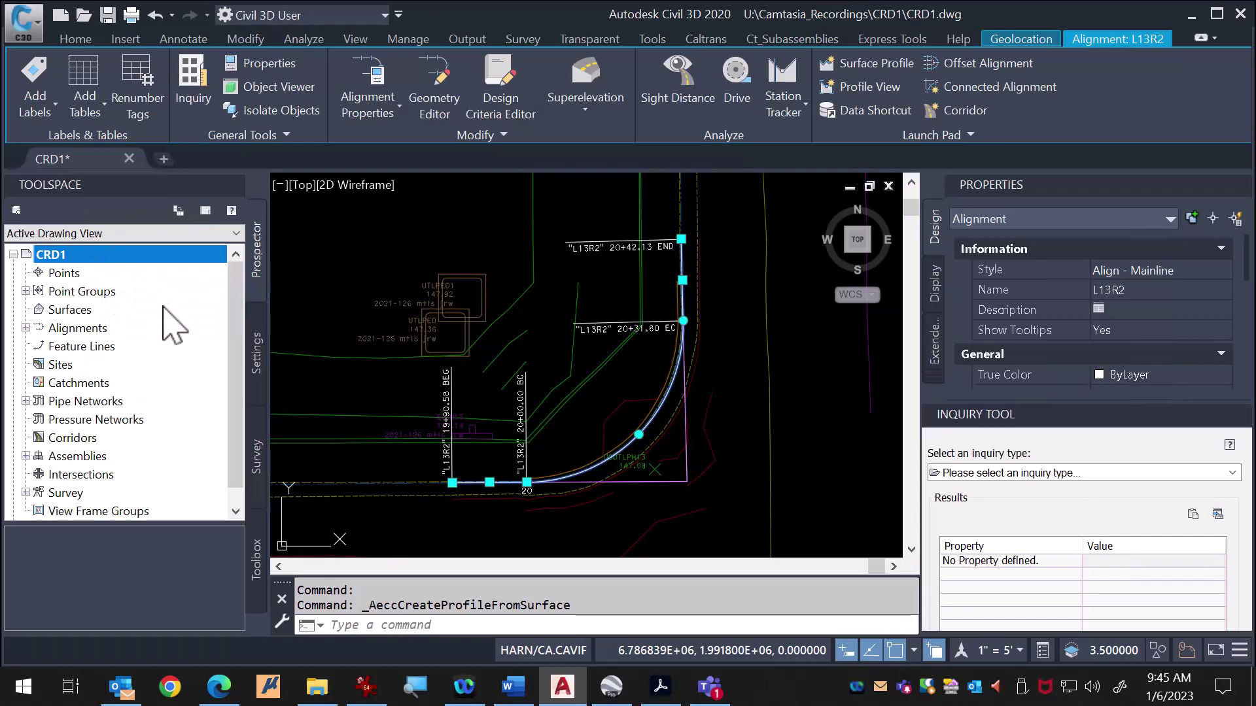
pyautogui.click(396, 399)
pyautogui.press('Escape')
pyautogui.press('Escape')
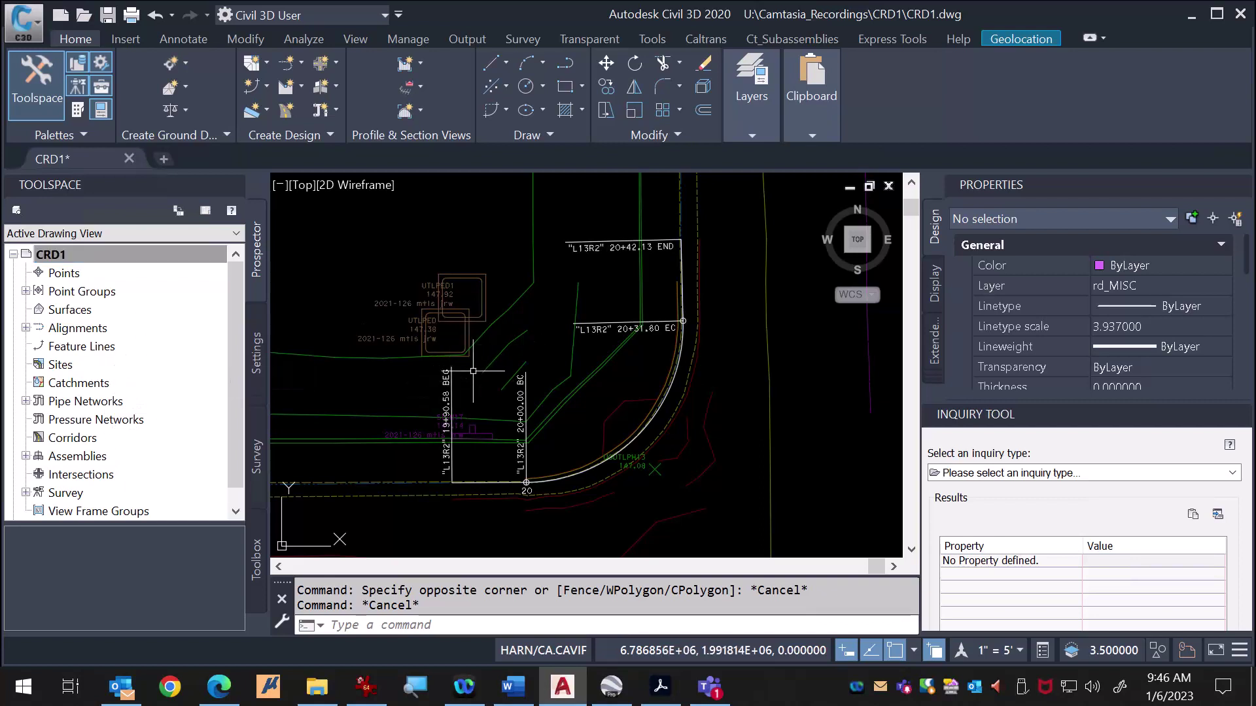
pyautogui.scroll(-1, 155, 351)
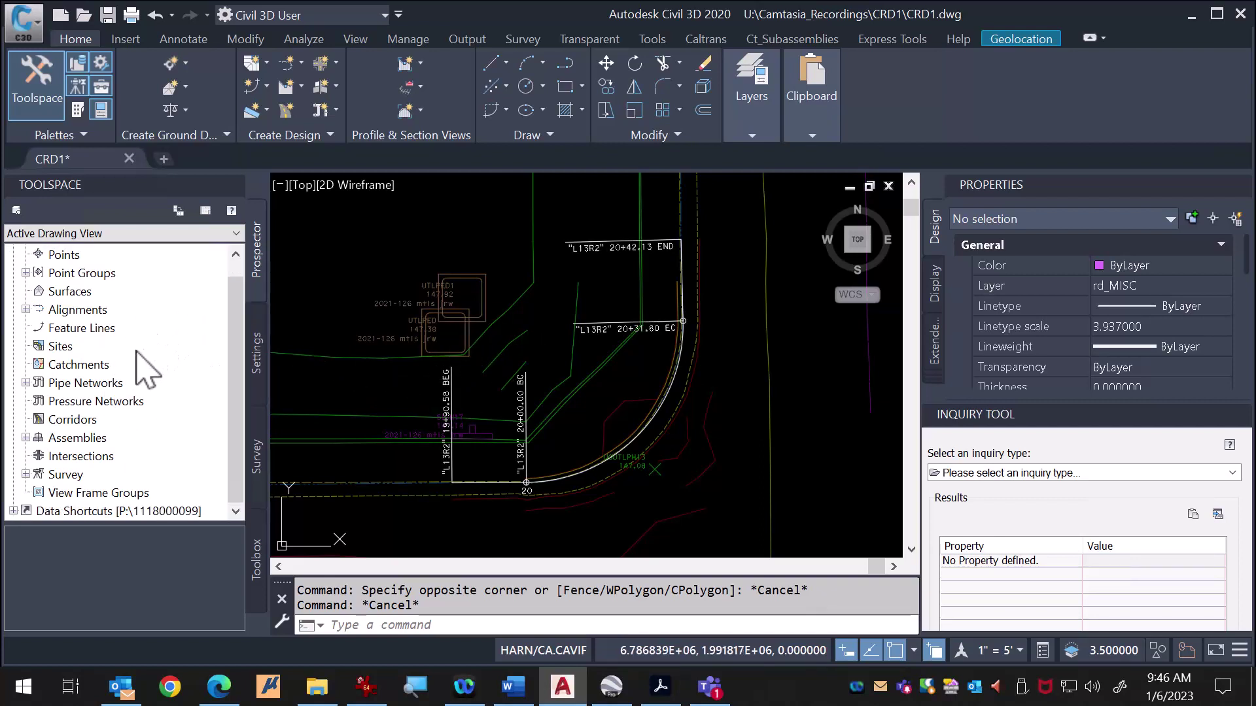
pyautogui.click(13, 512)
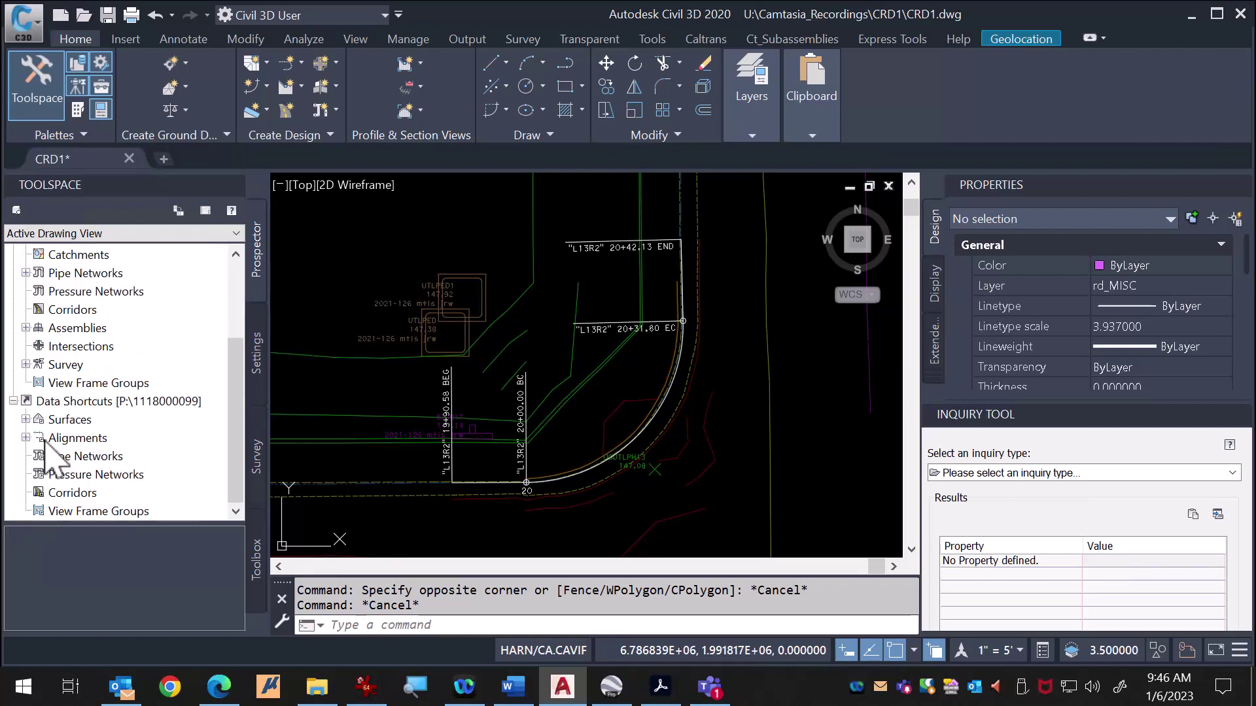
pyautogui.click(25, 419)
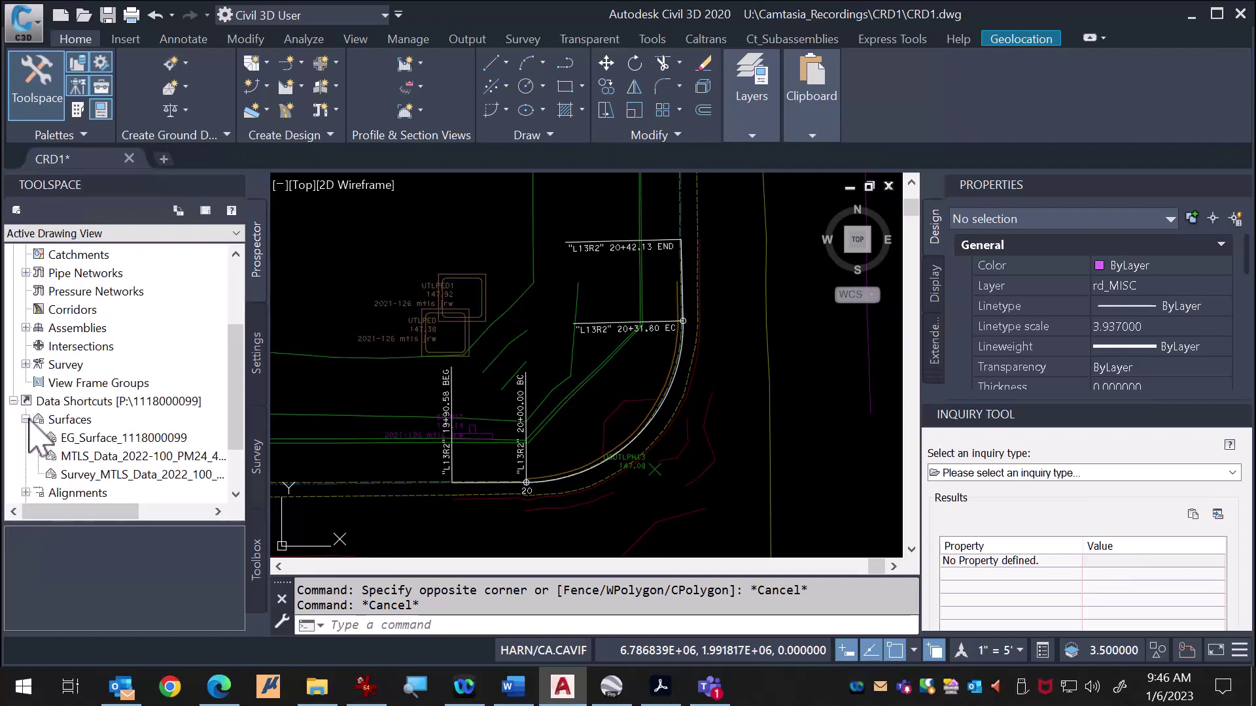
pyautogui.scroll(-1, 65, 419)
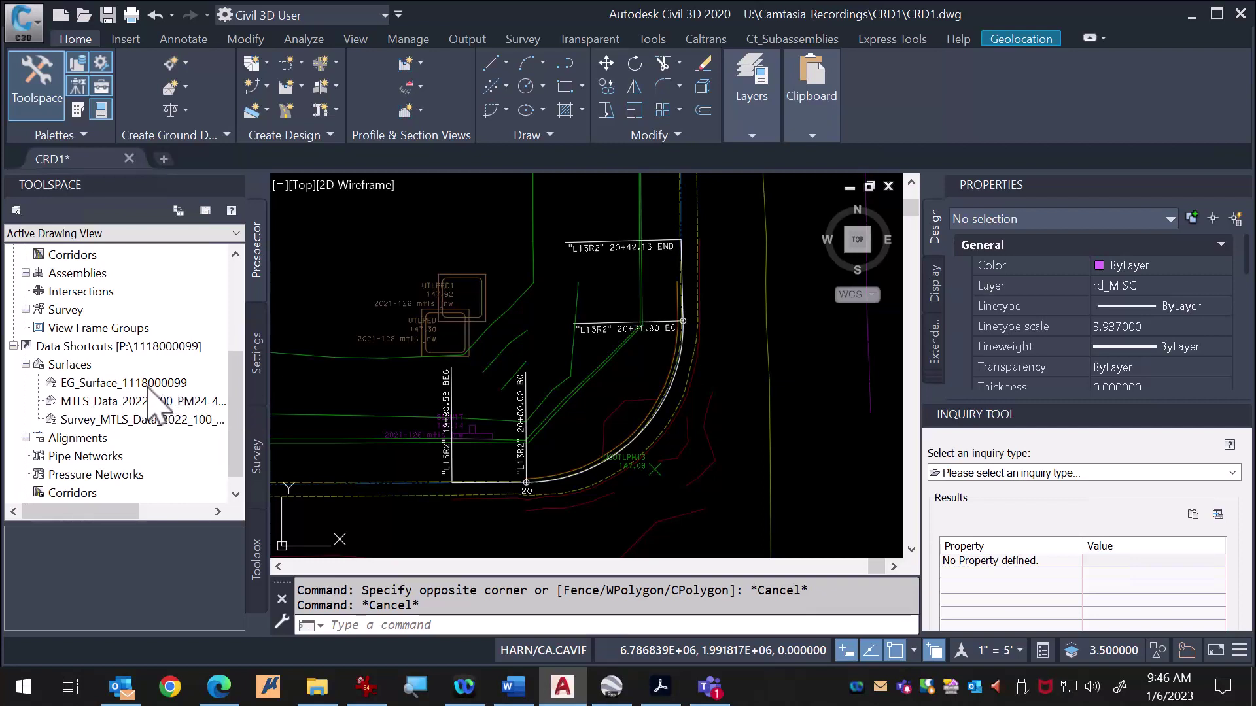
pyautogui.click(116, 384)
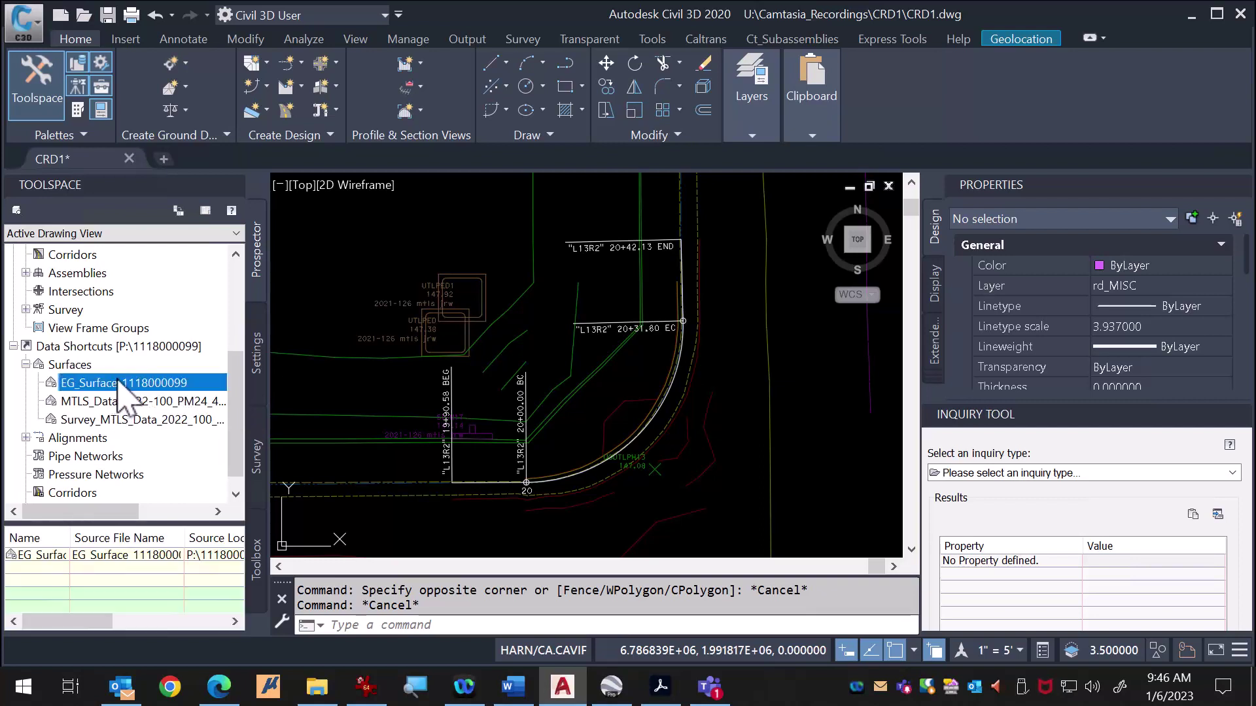
pyautogui.rightClick(123, 386)
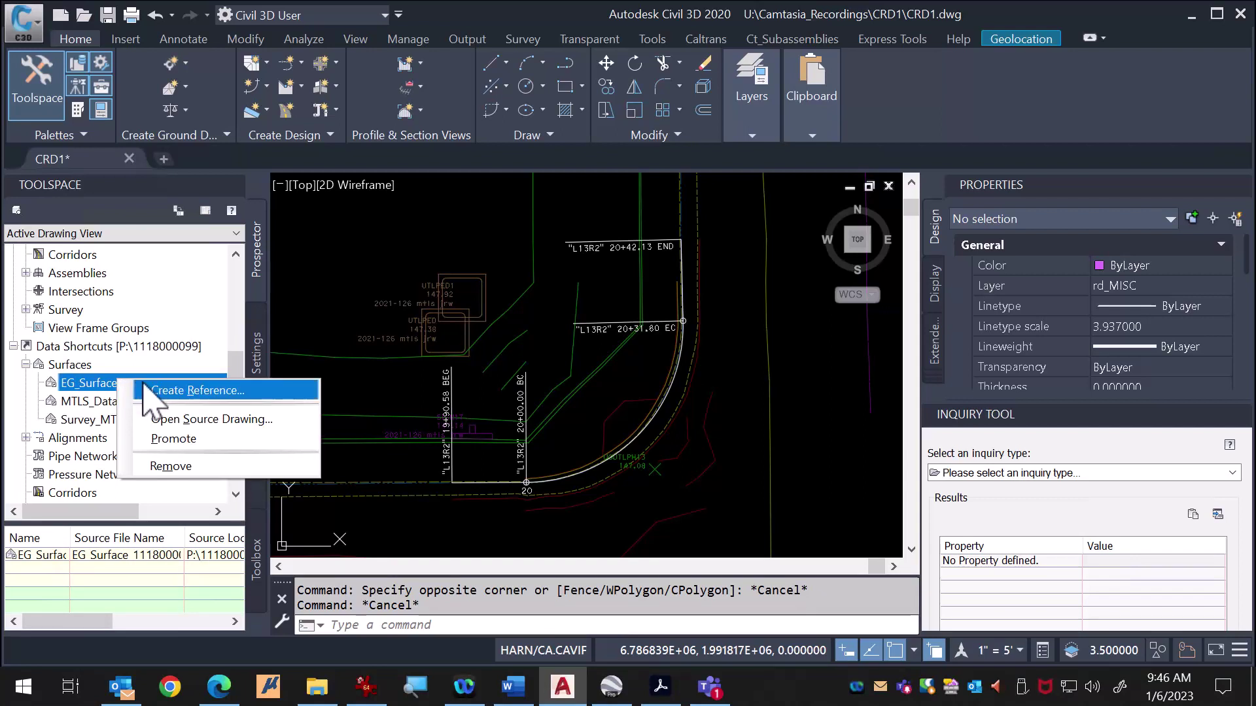
pyautogui.click(196, 391)
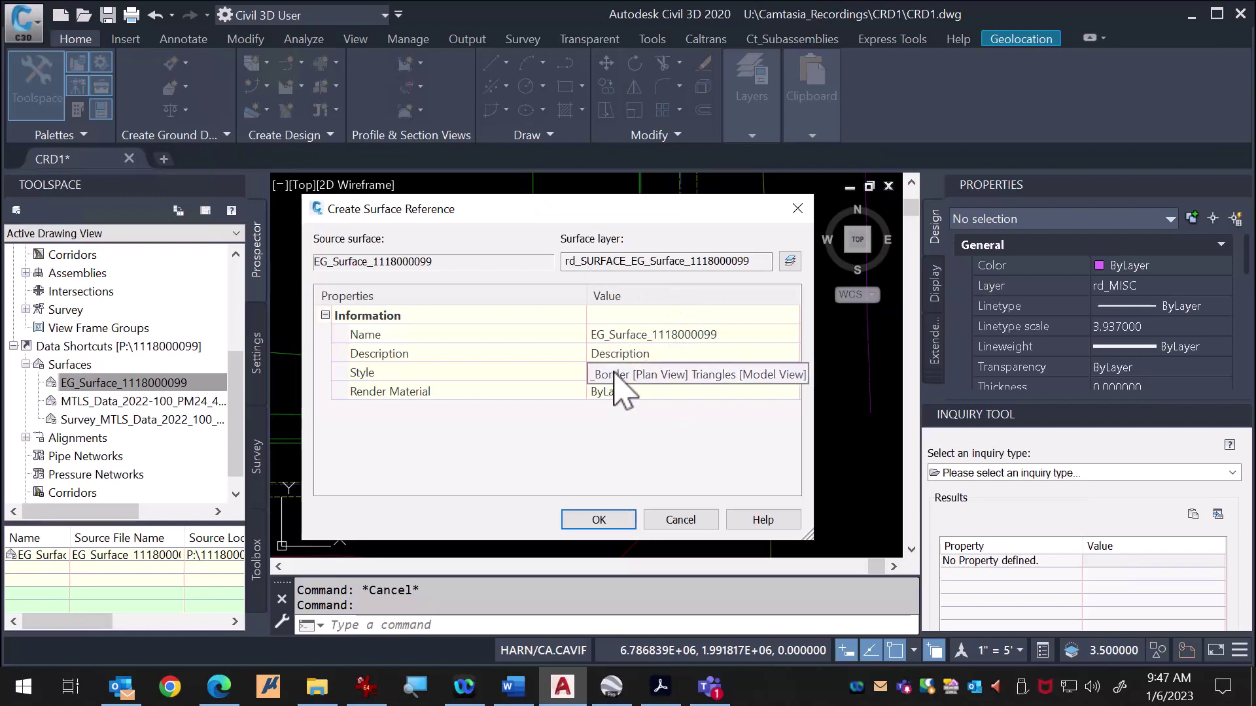
pyautogui.click(660, 378)
pyautogui.click(599, 520)
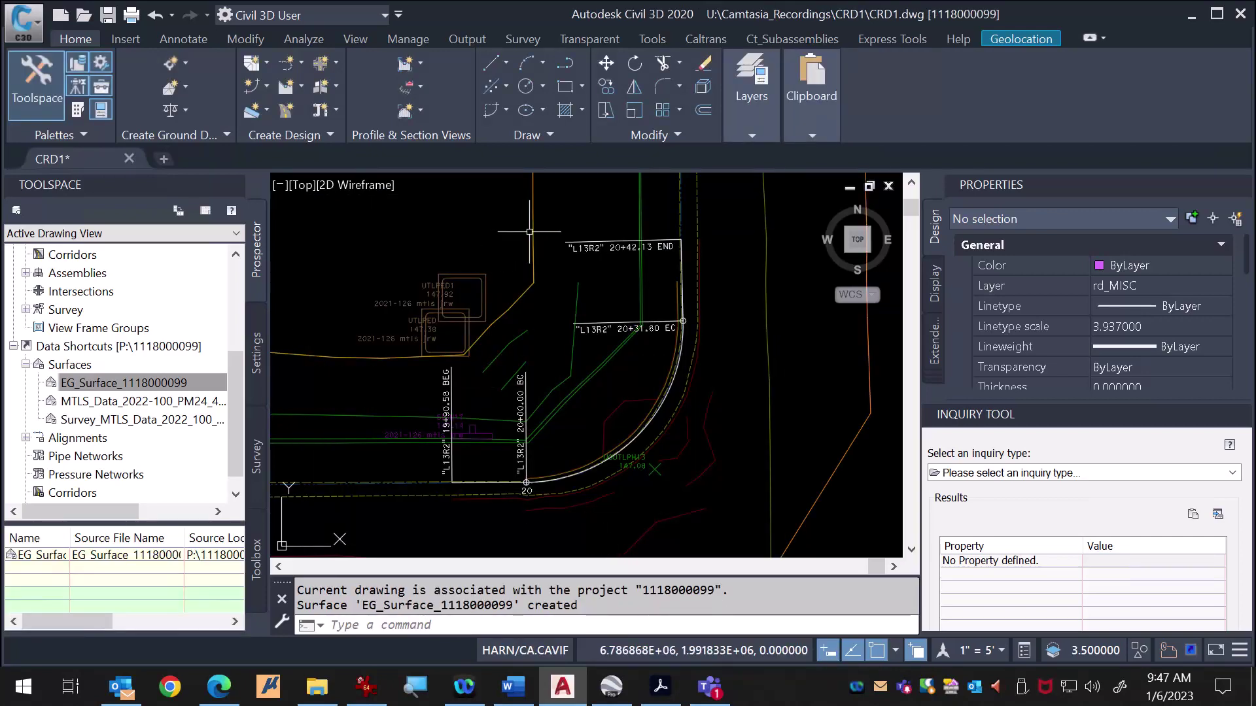
pyautogui.moveTo(532, 232)
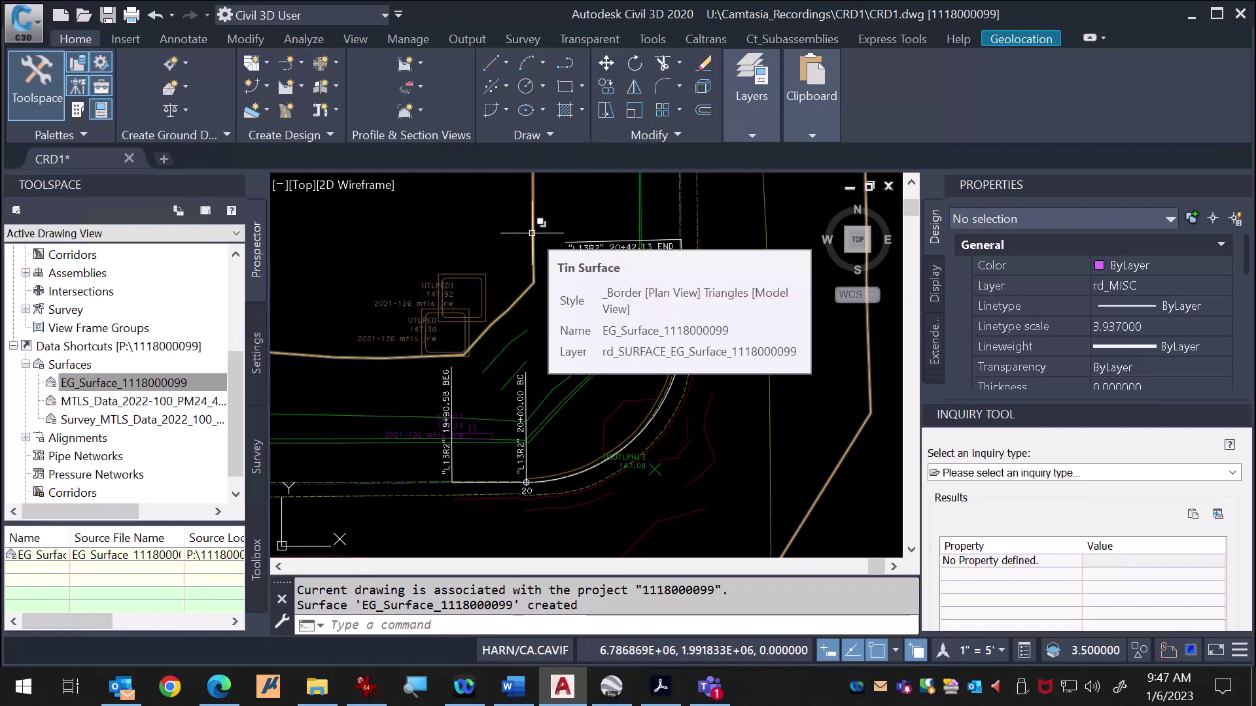
pyautogui.click(652, 420)
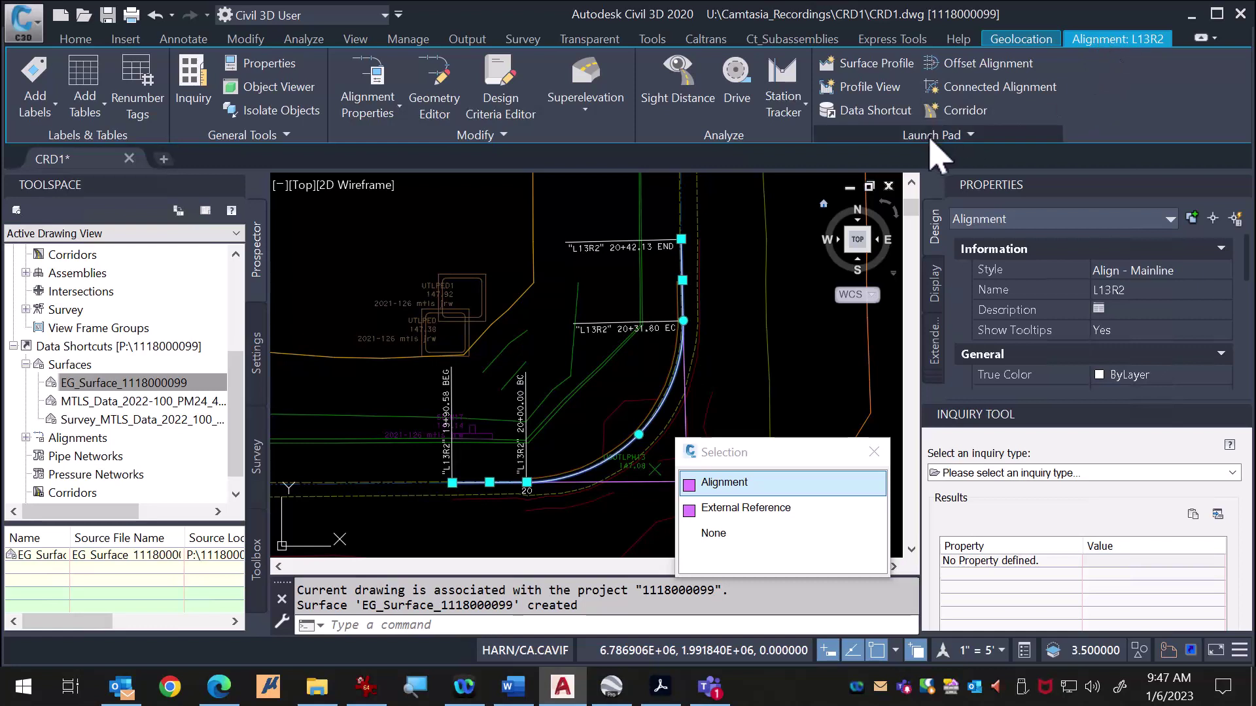
pyautogui.click(862, 67)
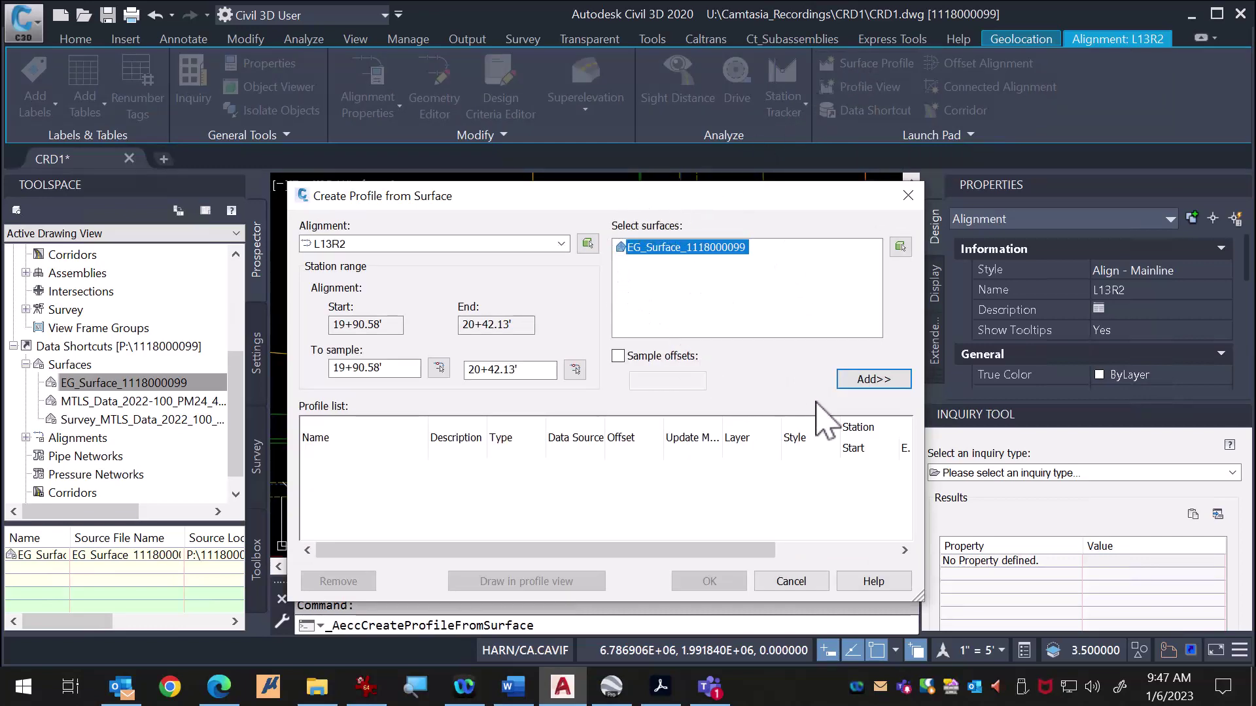
pyautogui.click(878, 380)
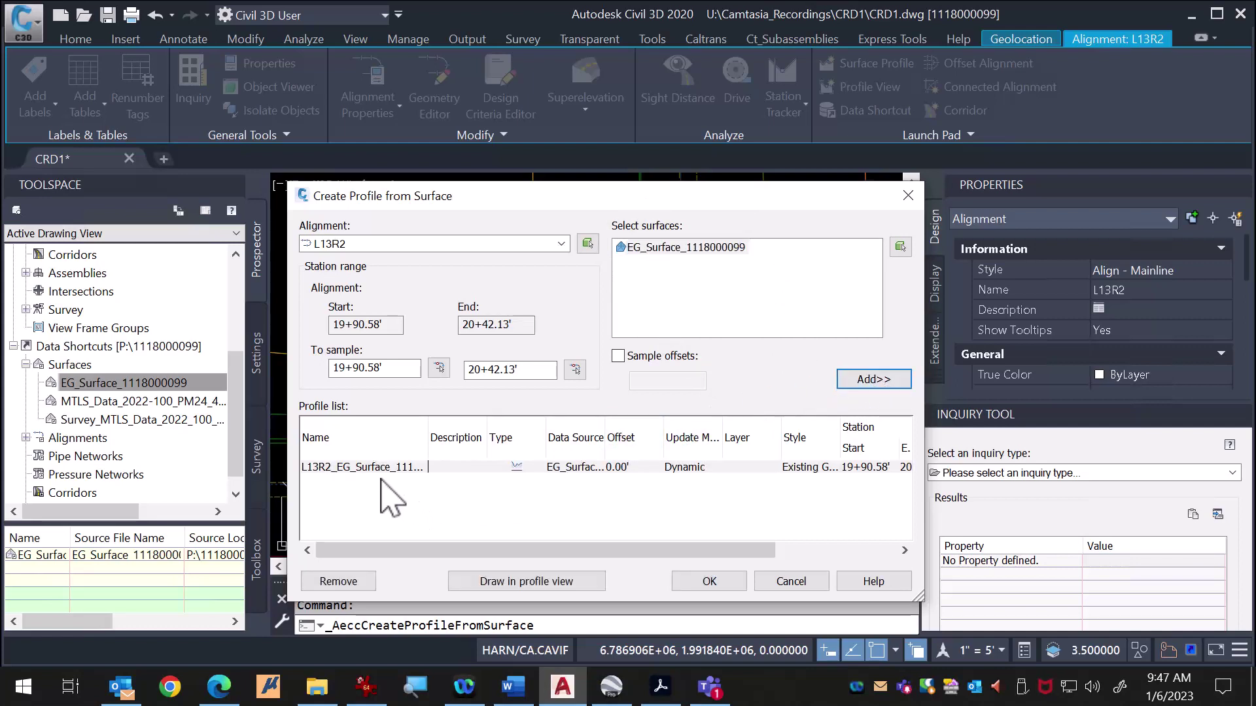
pyautogui.click(359, 466)
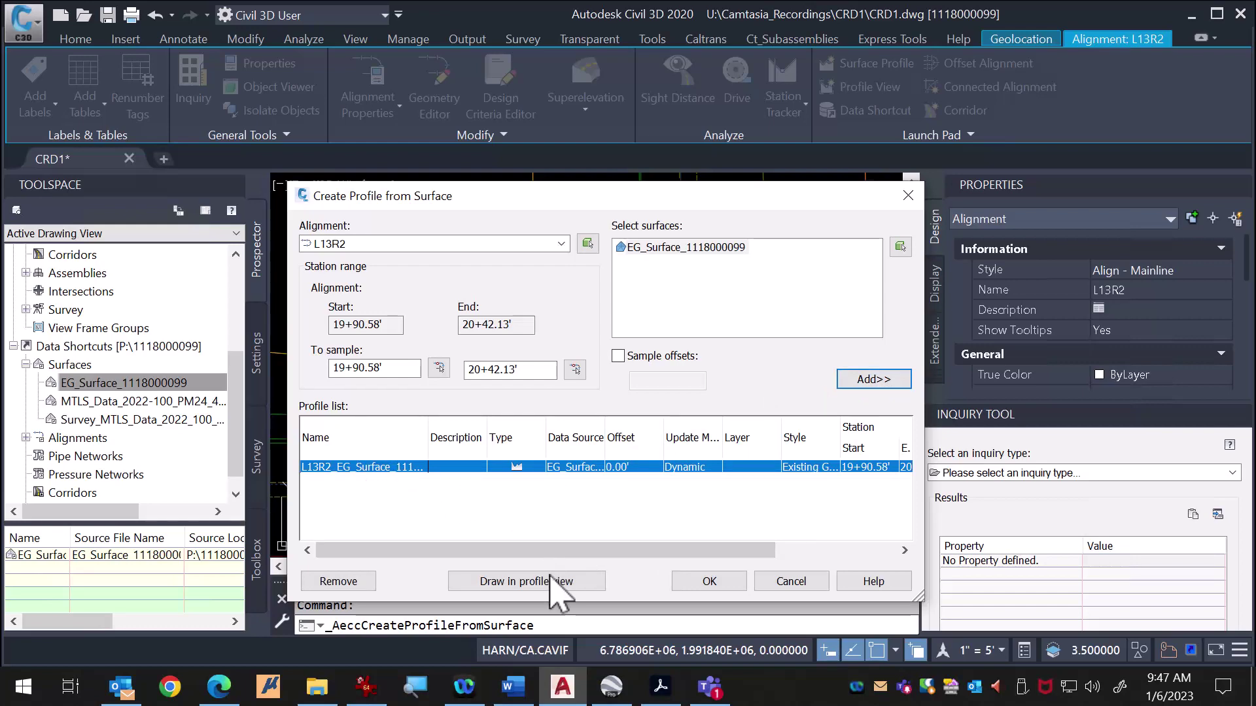
# Step: Name the new profile view L13R2 without the 'PV - ' prefix and counter, styled Profile [1:1]
pyautogui.click(527, 582)
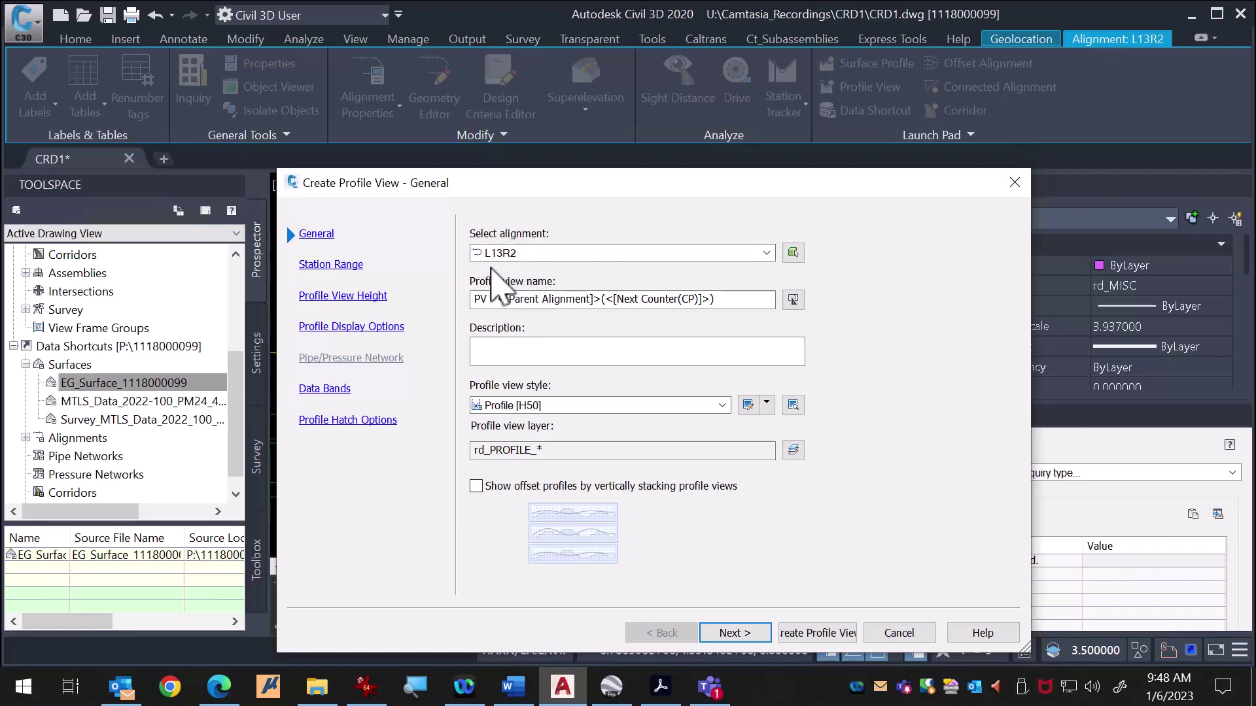
pyautogui.moveTo(501, 300); pyautogui.dragTo(406, 295)
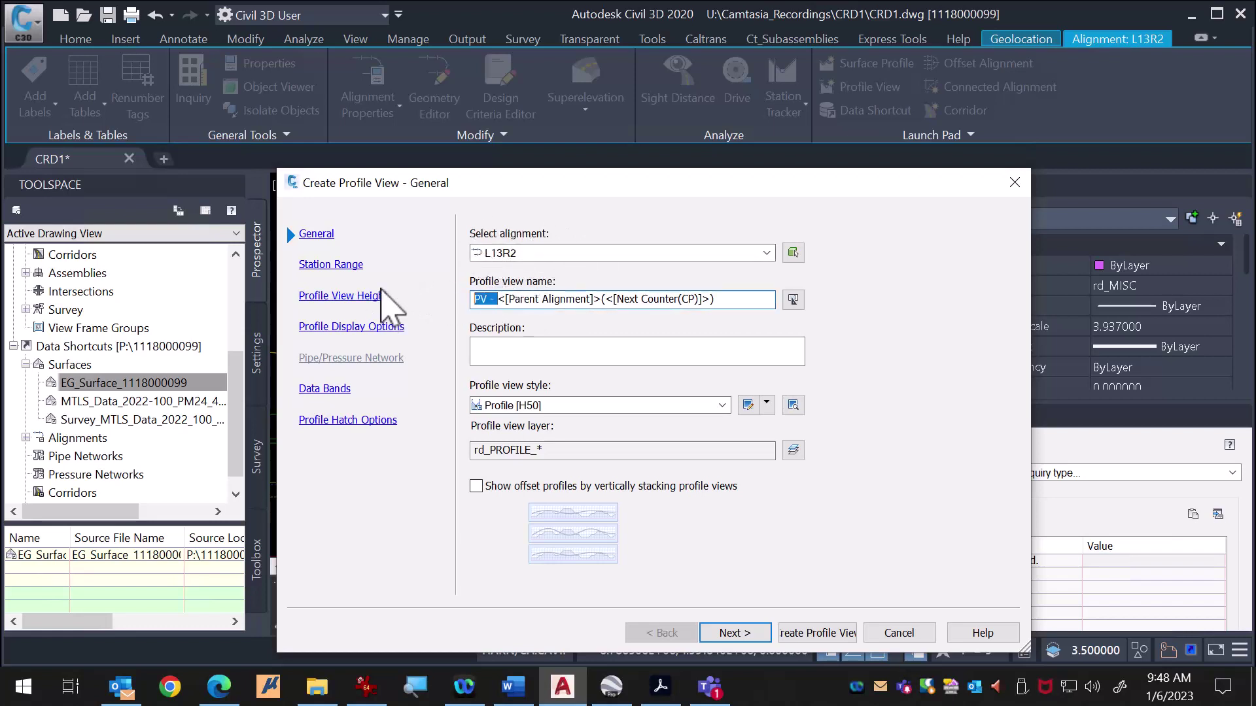
pyautogui.press('BackSpace')
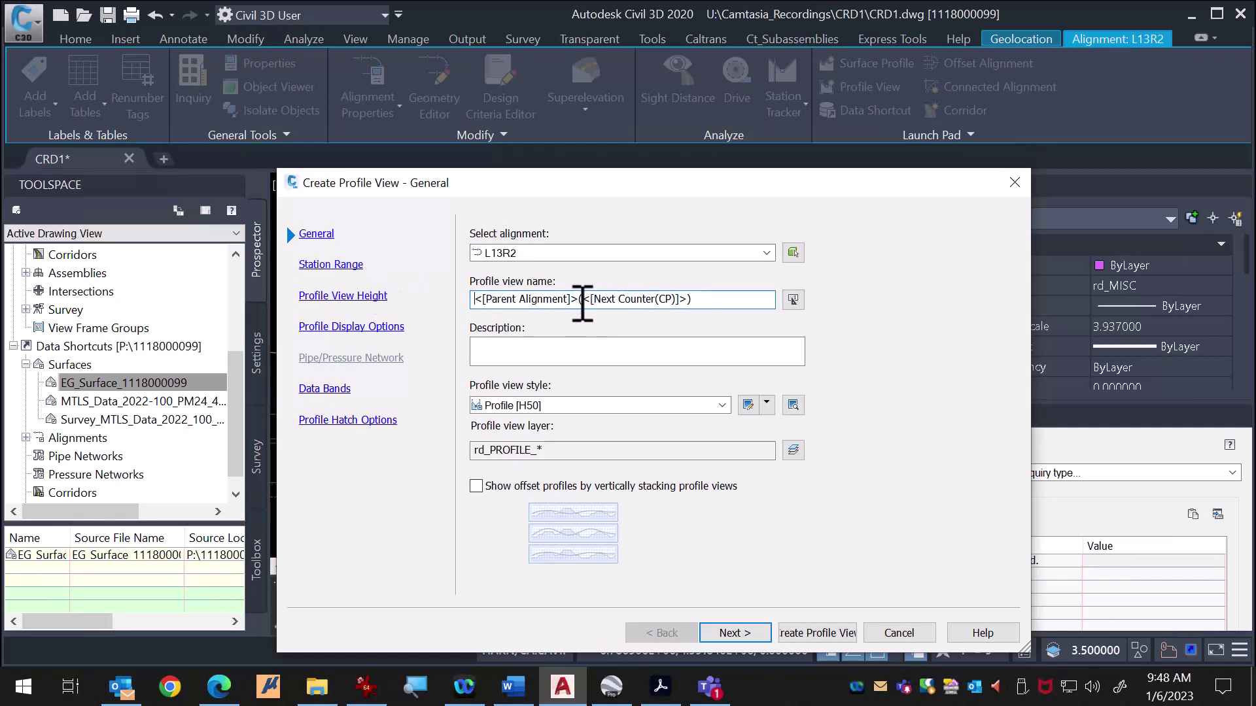
pyautogui.moveTo(578, 299); pyautogui.dragTo(712, 309)
pyautogui.press('BackSpace')
pyautogui.click(722, 406)
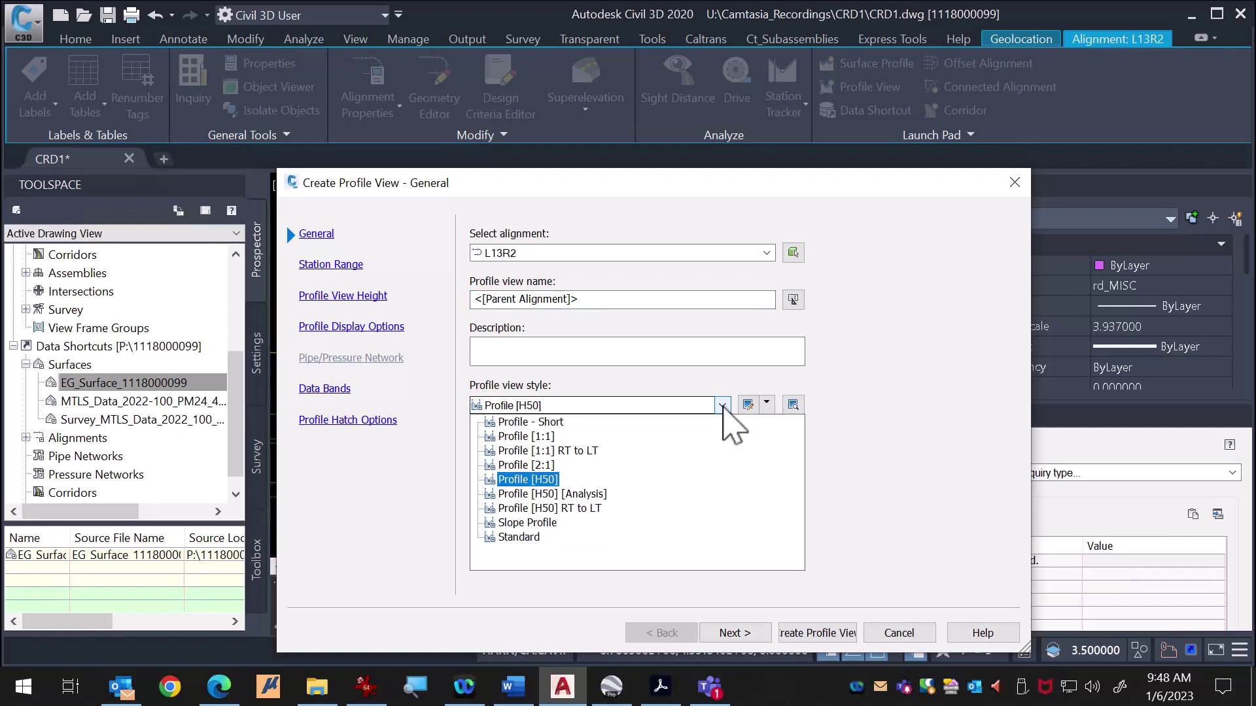
pyautogui.click(554, 436)
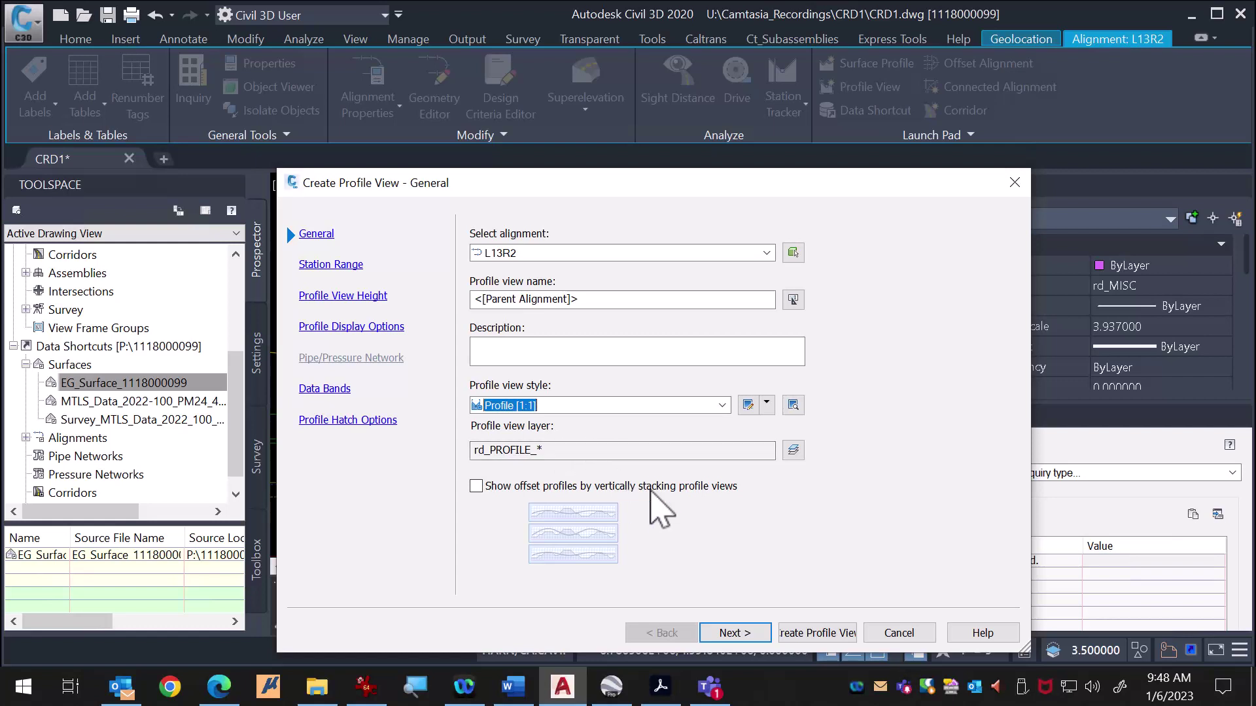
pyautogui.click(736, 638)
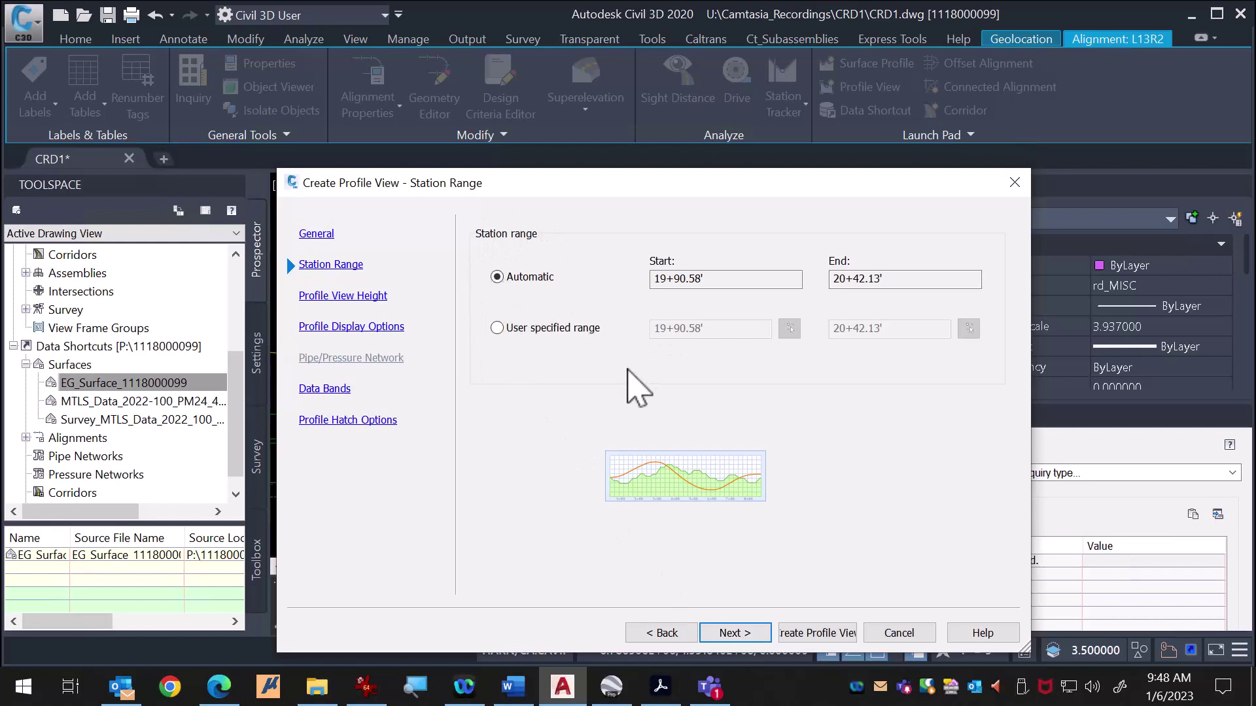
# Step: Set the profile view height to a user-specified 140.00' to 155.00' range
pyautogui.click(734, 634)
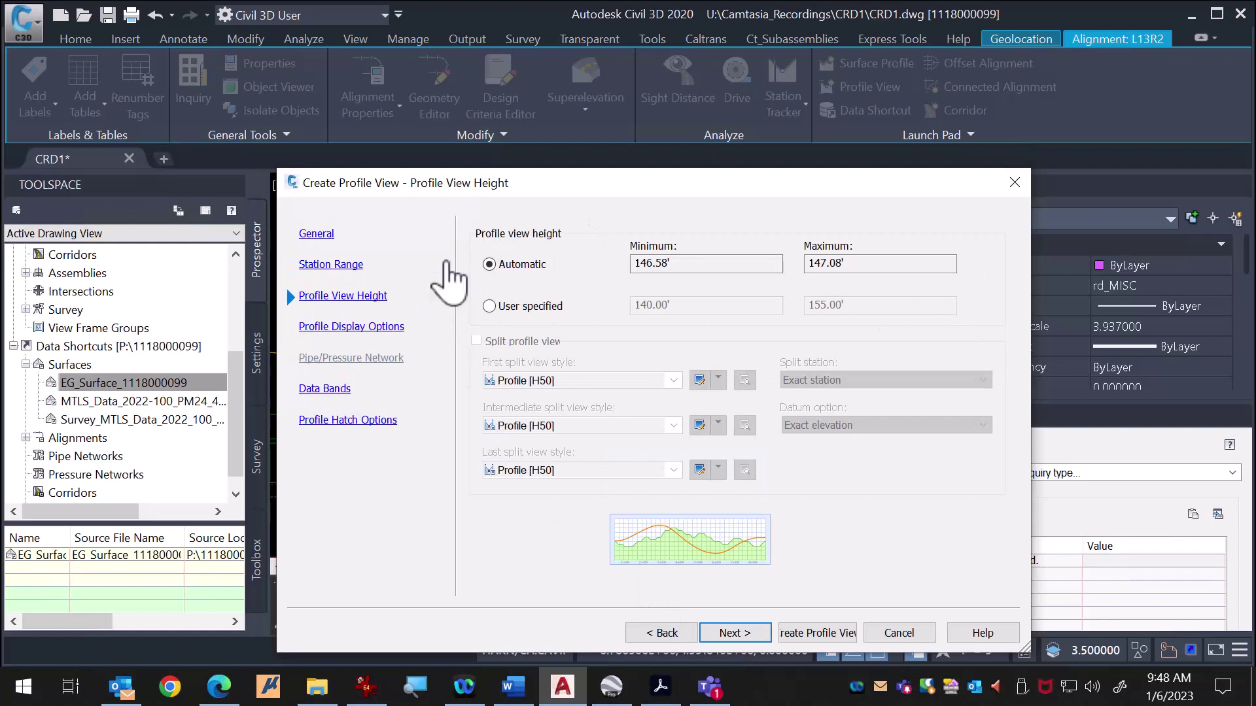
pyautogui.click(488, 306)
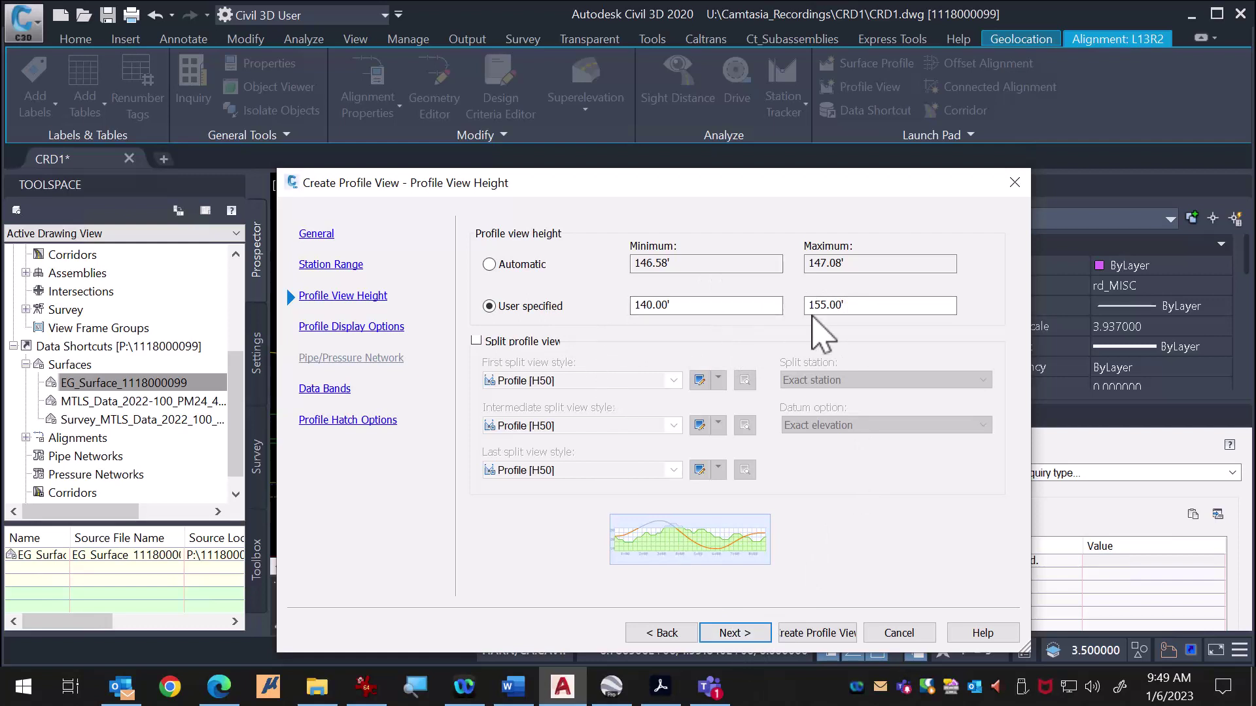
pyautogui.click(734, 634)
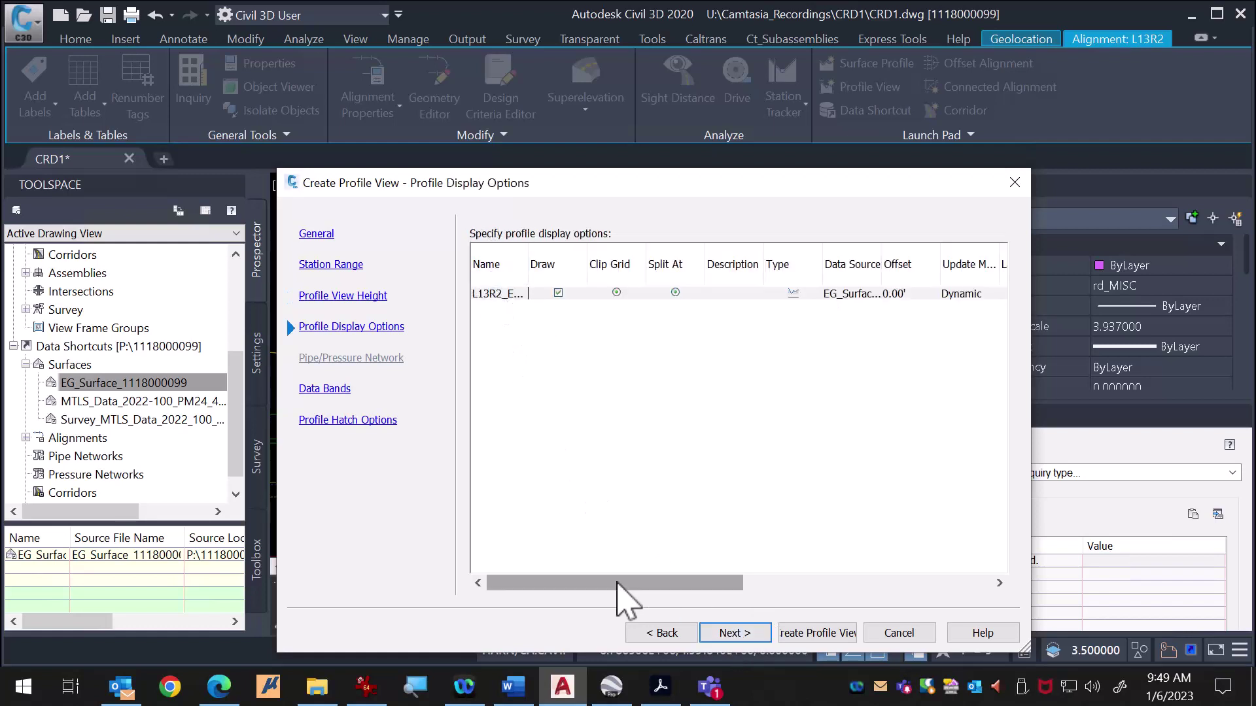
# Step: Open the existing-ground profile's Standard label set for editing from the Labels cell
pyautogui.moveTo(617, 582); pyautogui.dragTo(828, 586)
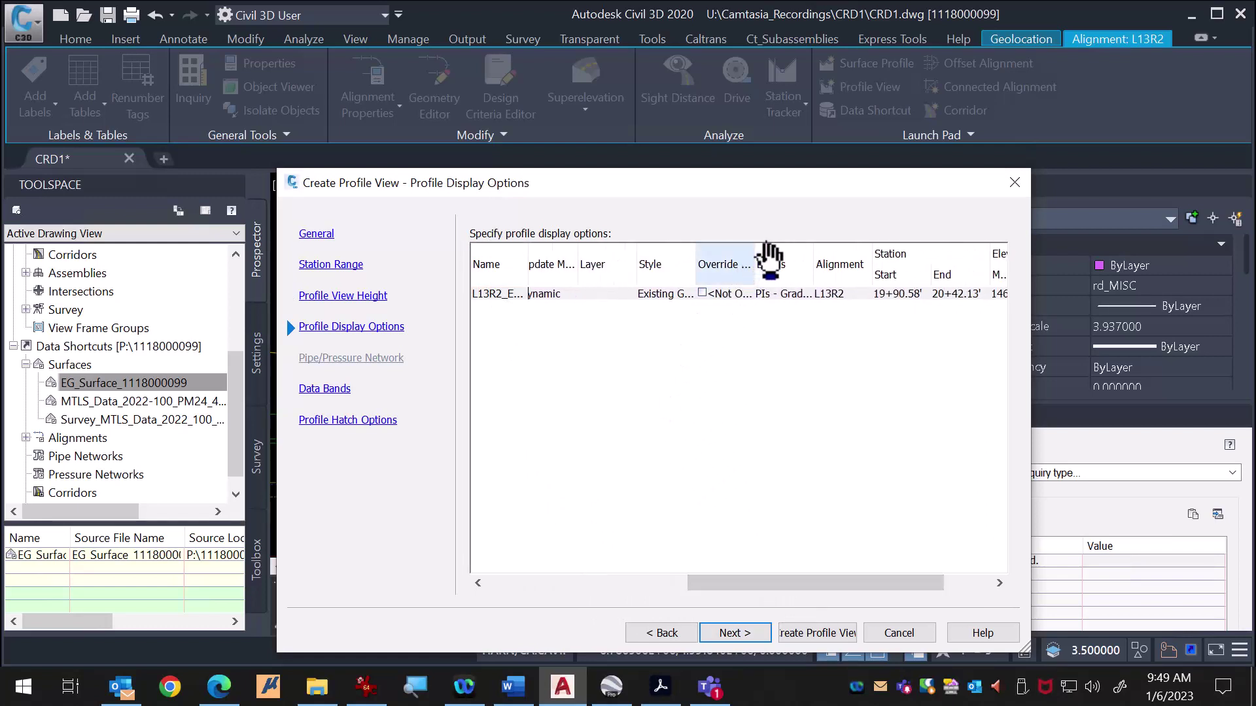
pyautogui.click(777, 296)
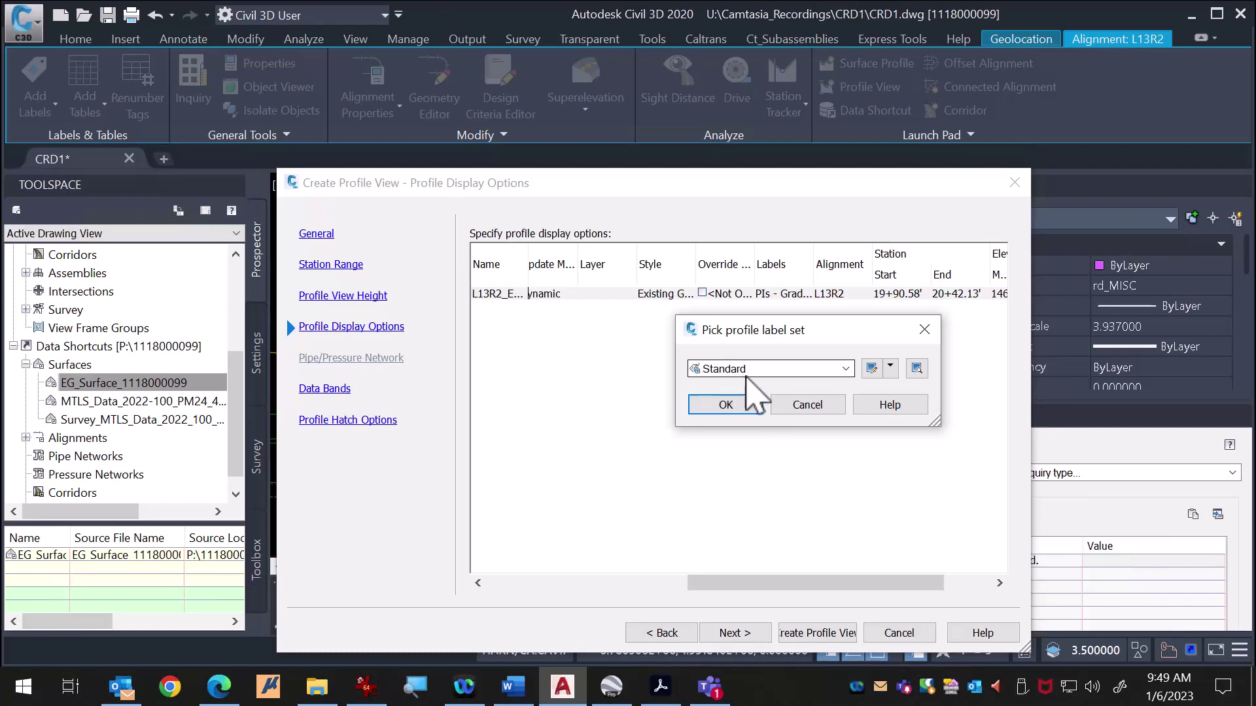
pyautogui.click(891, 369)
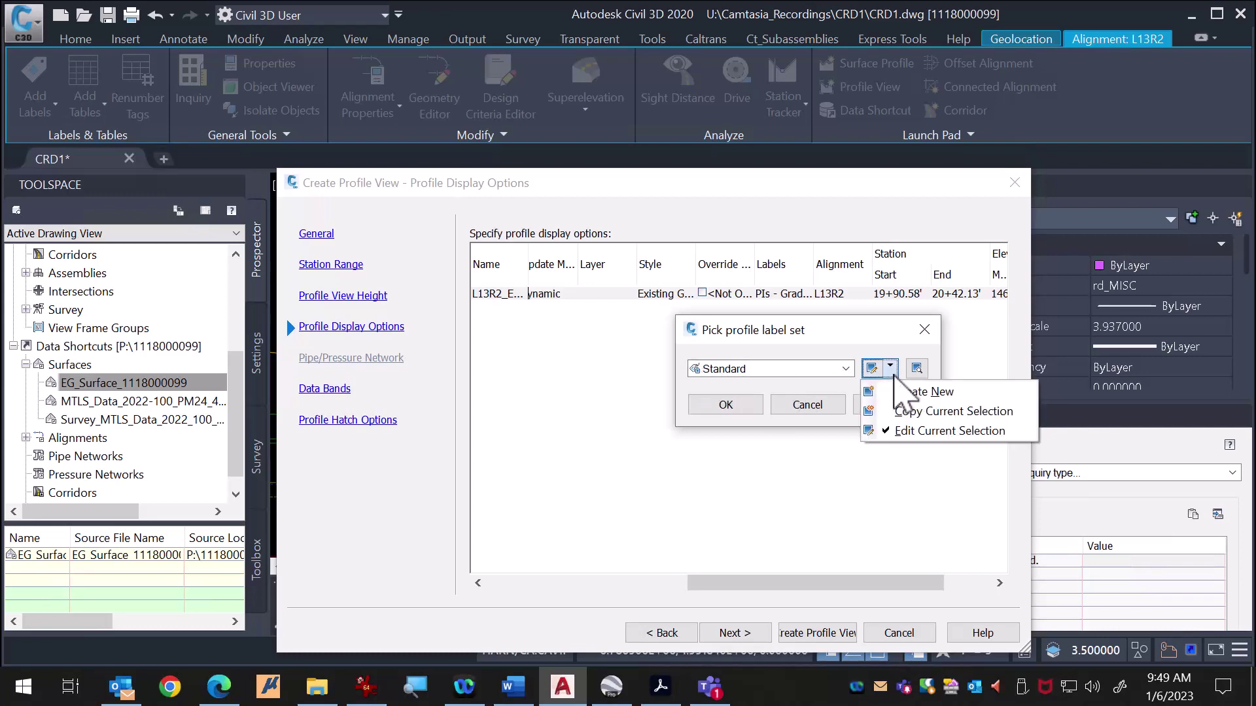
pyautogui.click(955, 431)
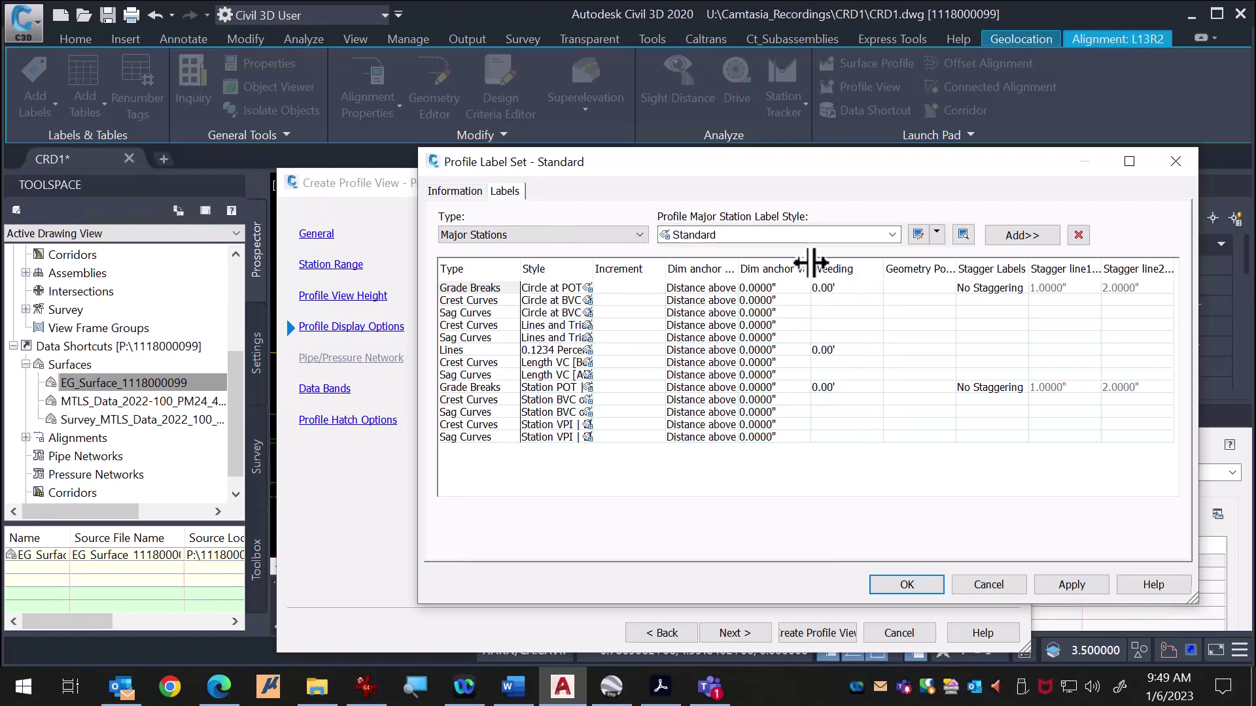
# Step: Give Grade Breaks, Lines and station Grade Breaks labels 100.00' weeding, then save the Standard set
pyautogui.click(826, 288)
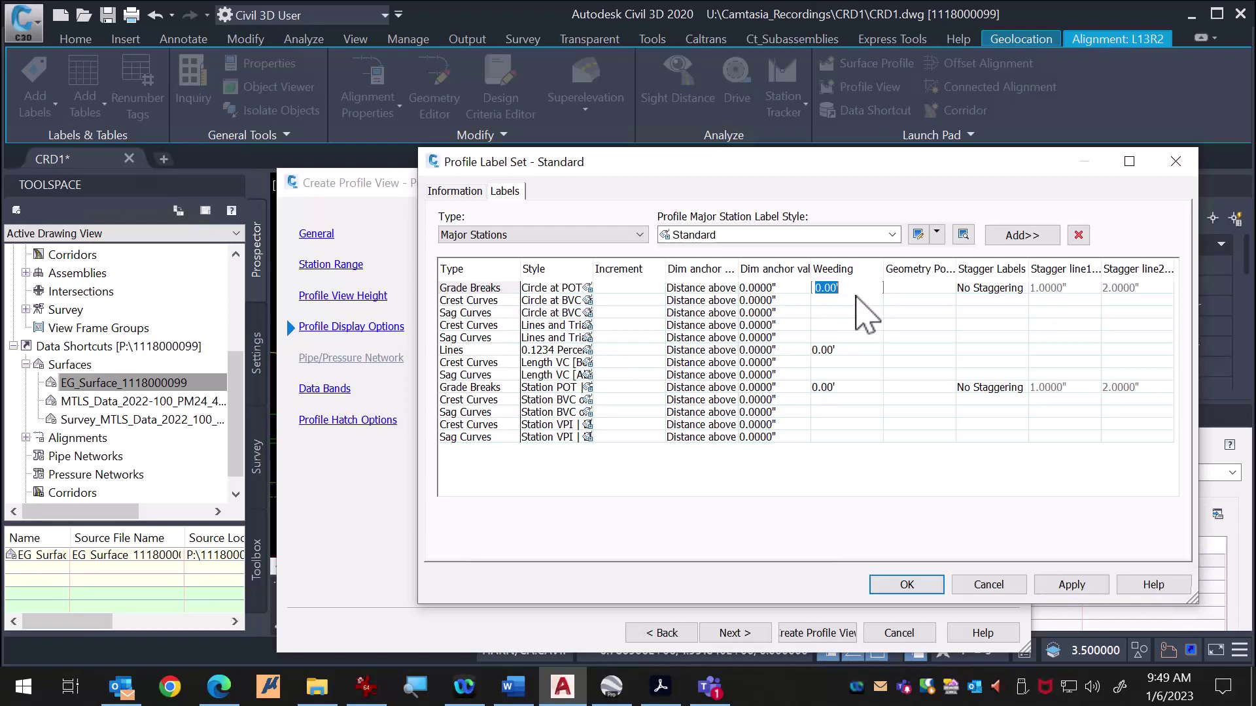
pyautogui.write('100')
pyautogui.press('Return')
pyautogui.click(848, 350)
pyautogui.write('2')
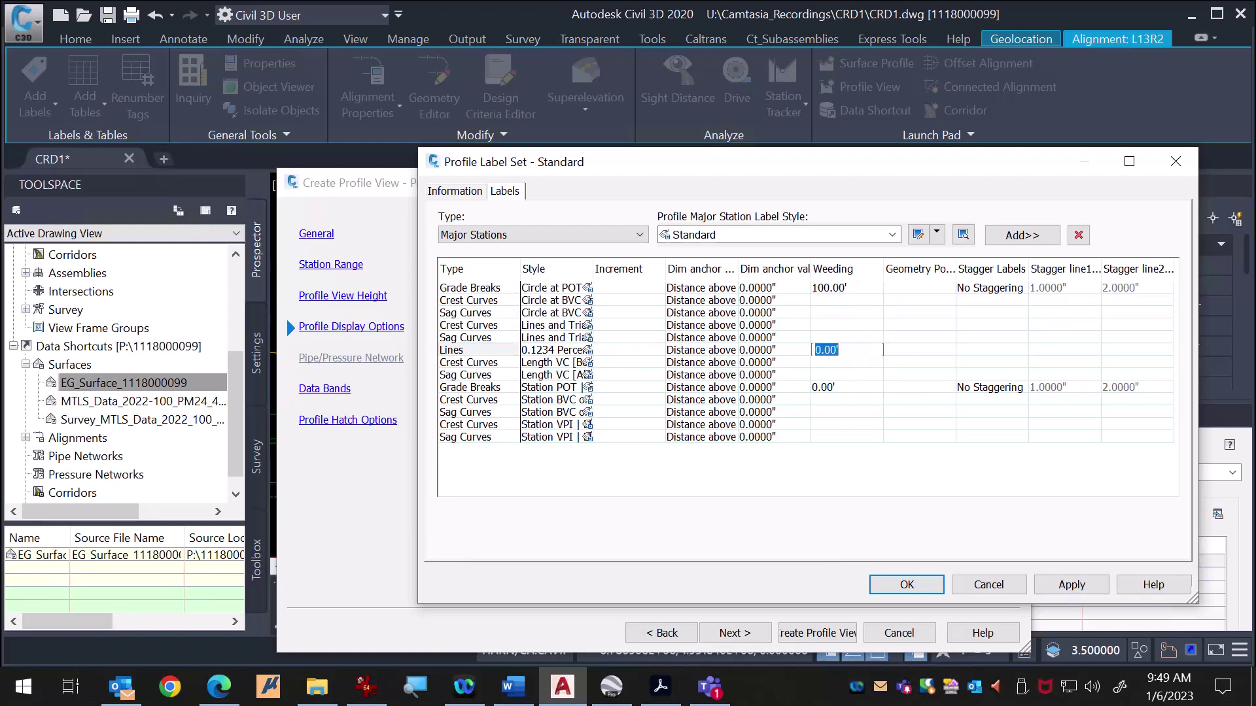
pyautogui.press('Return')
pyautogui.click(859, 376)
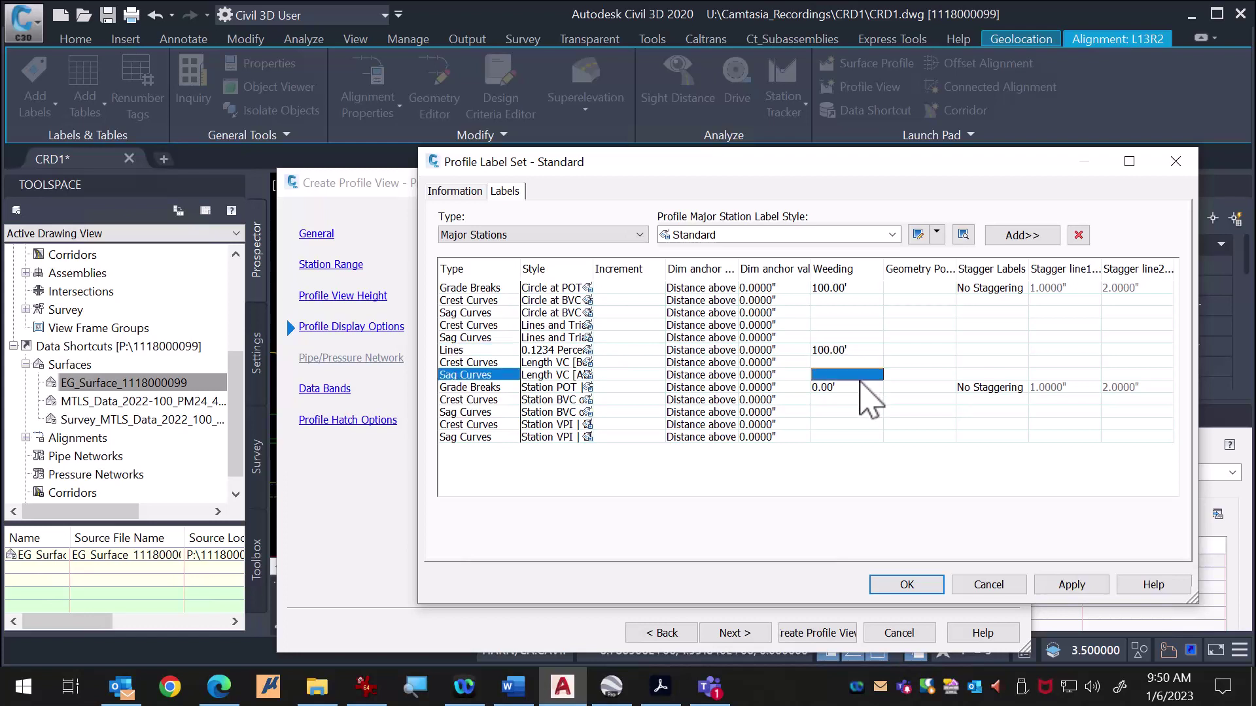
pyautogui.click(860, 388)
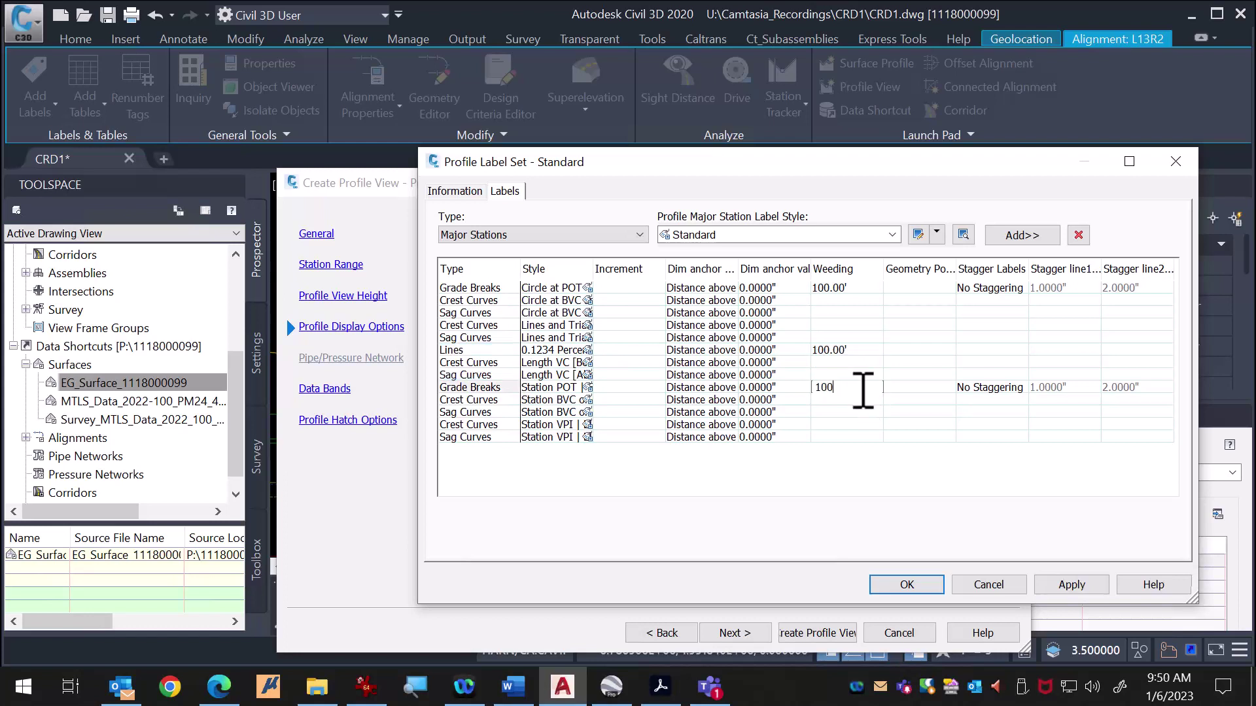
pyautogui.write('100')
pyautogui.press('Return')
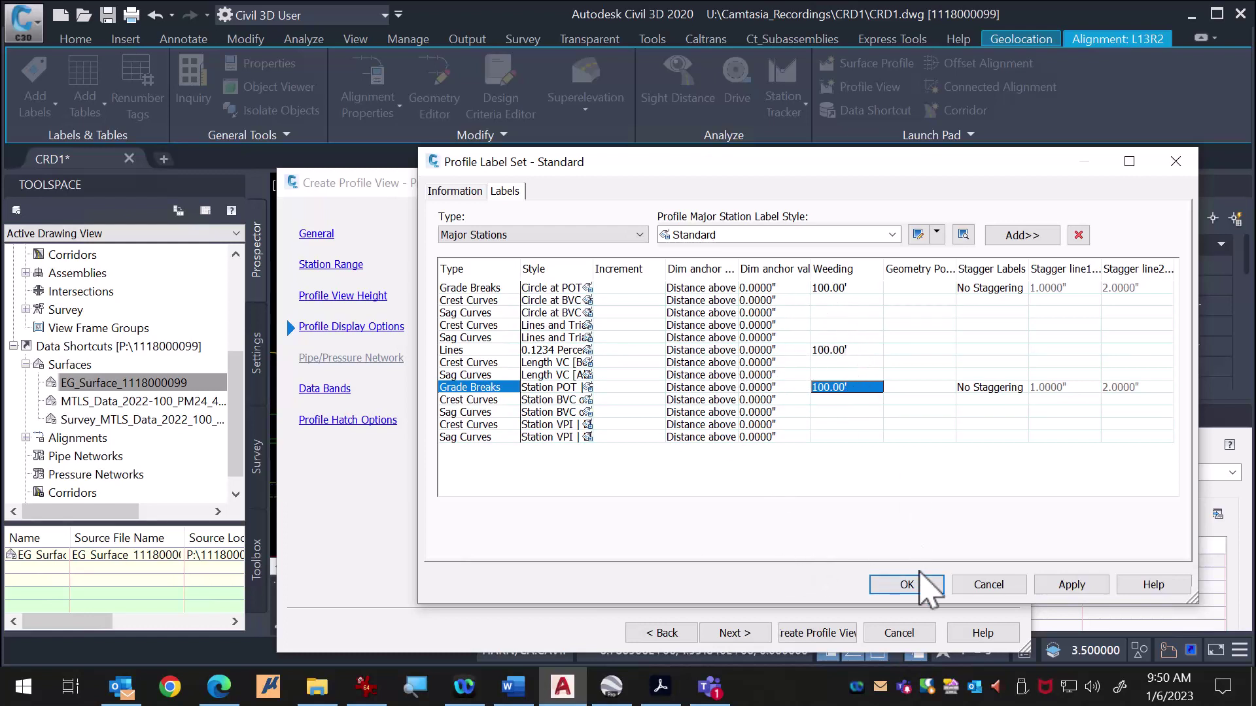
pyautogui.click(1071, 586)
pyautogui.click(889, 584)
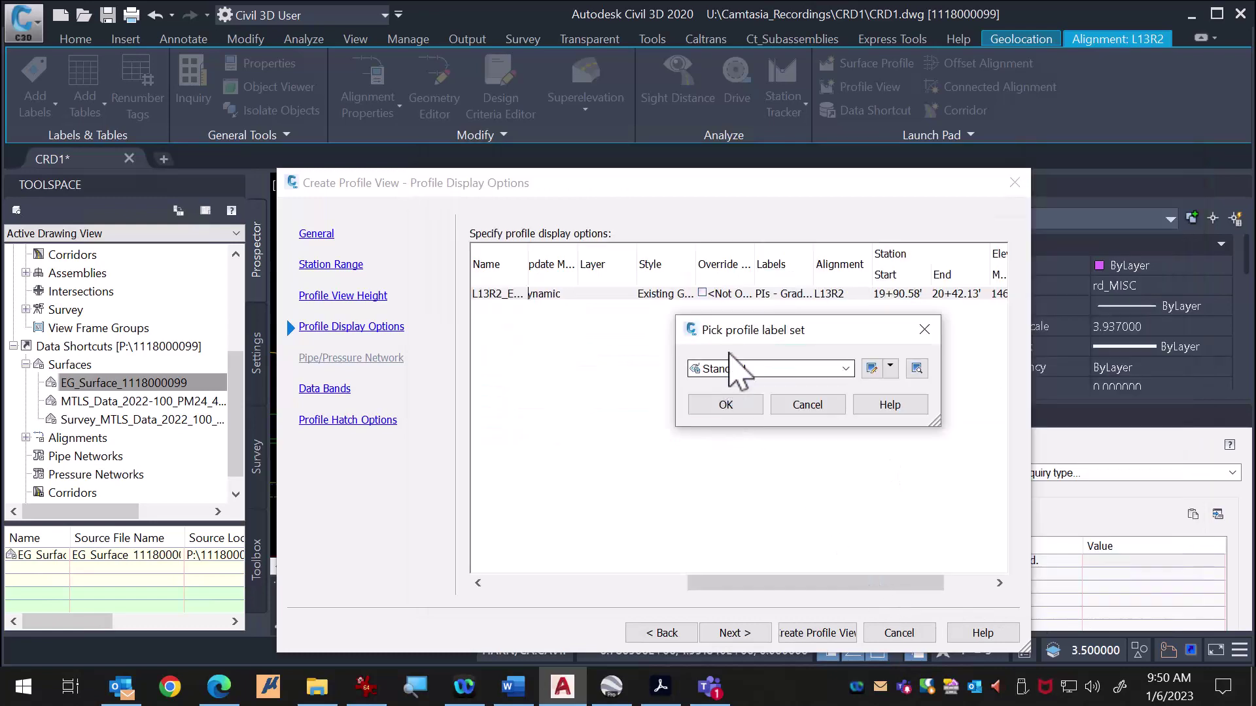
# Step: Confirm the Standard label set and place the profile view origin left of the alignment
pyautogui.click(735, 406)
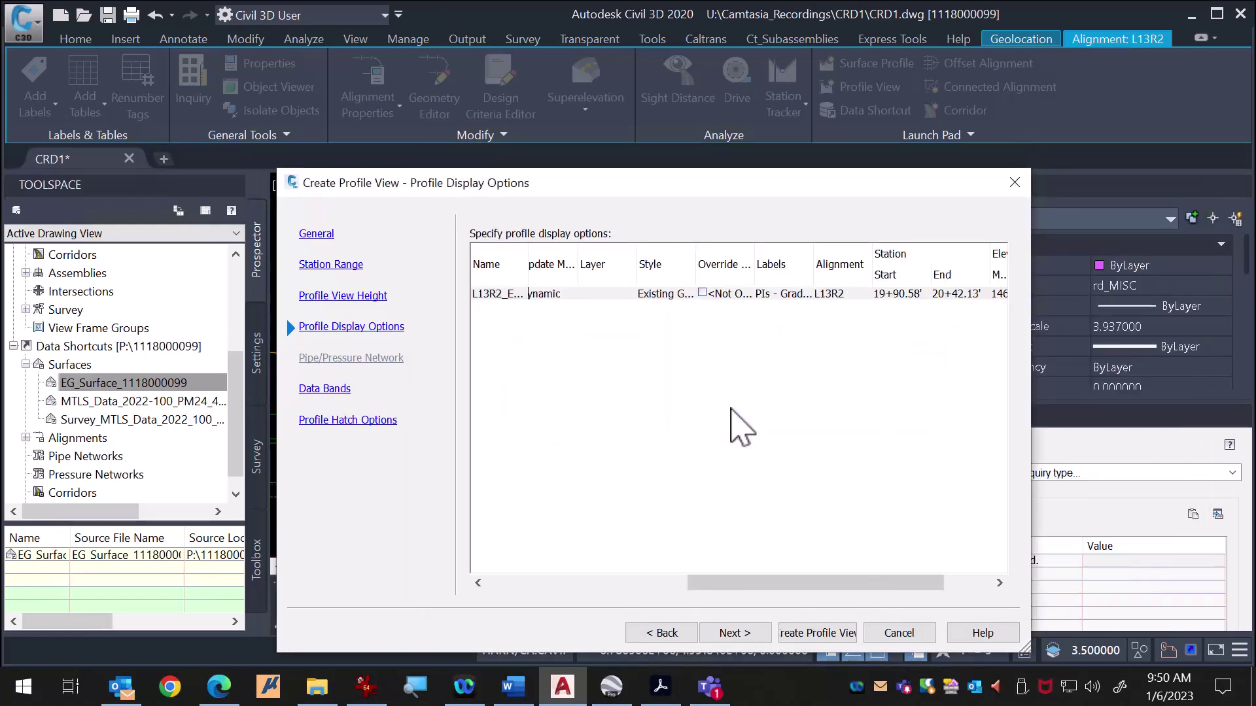
pyautogui.click(817, 633)
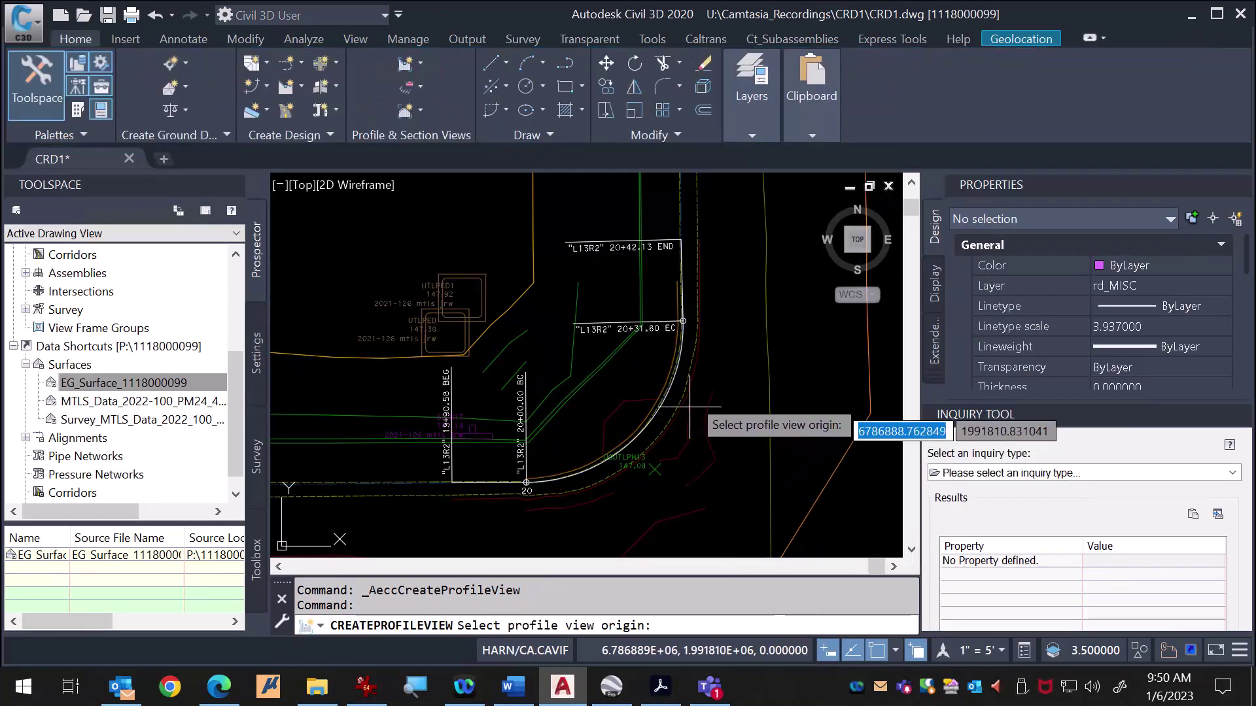
pyautogui.scroll(-4, 710, 367)
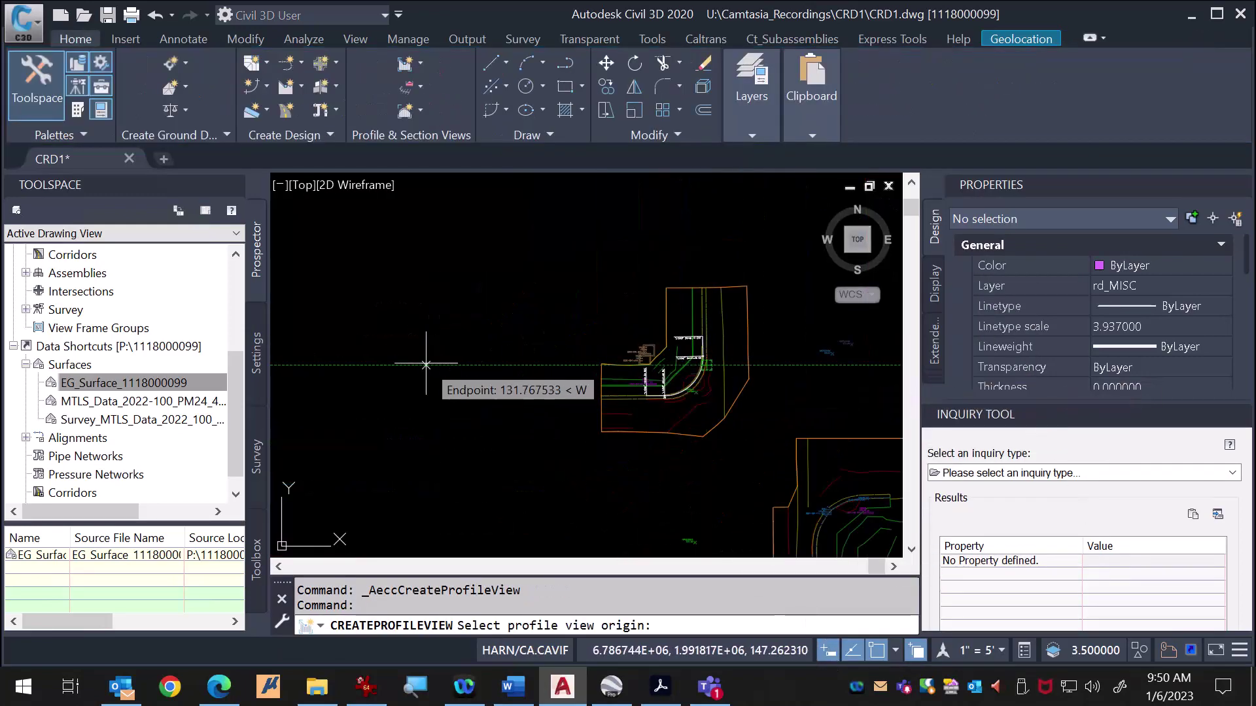
pyautogui.click(357, 365)
pyautogui.scroll(5, 374, 361)
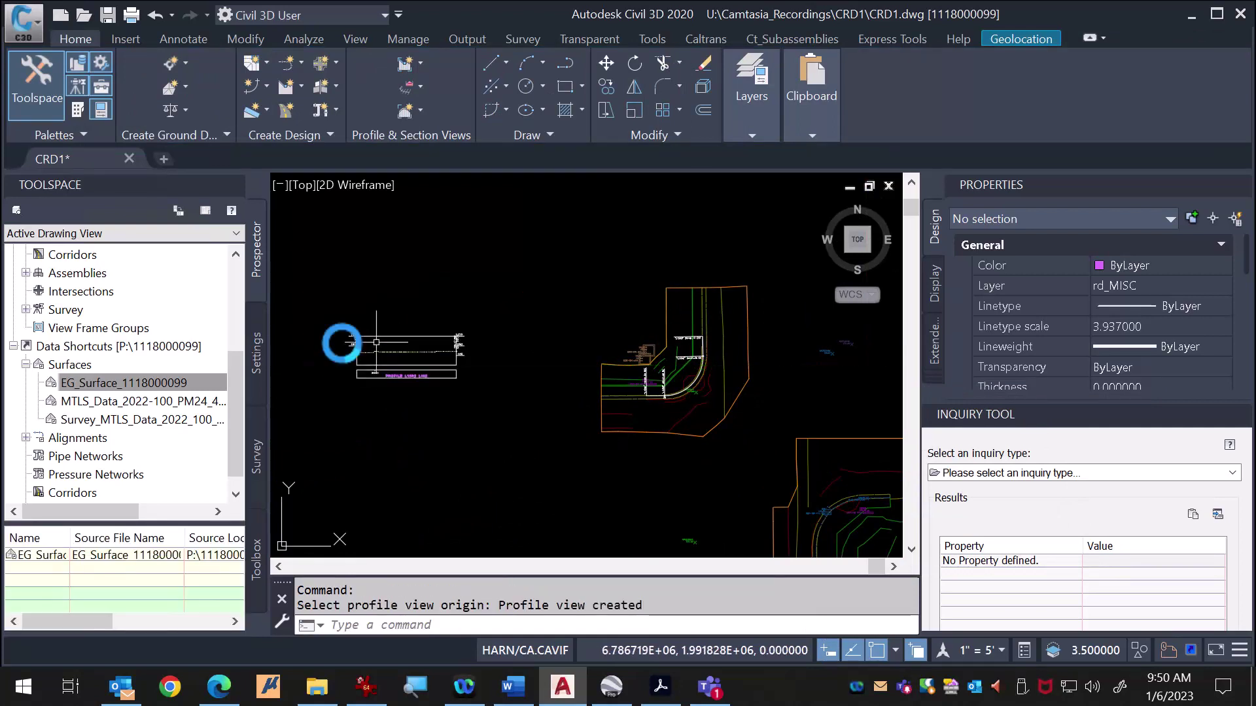
pyautogui.moveTo(446, 426); pyautogui.dragTo(517, 435, button='middle')
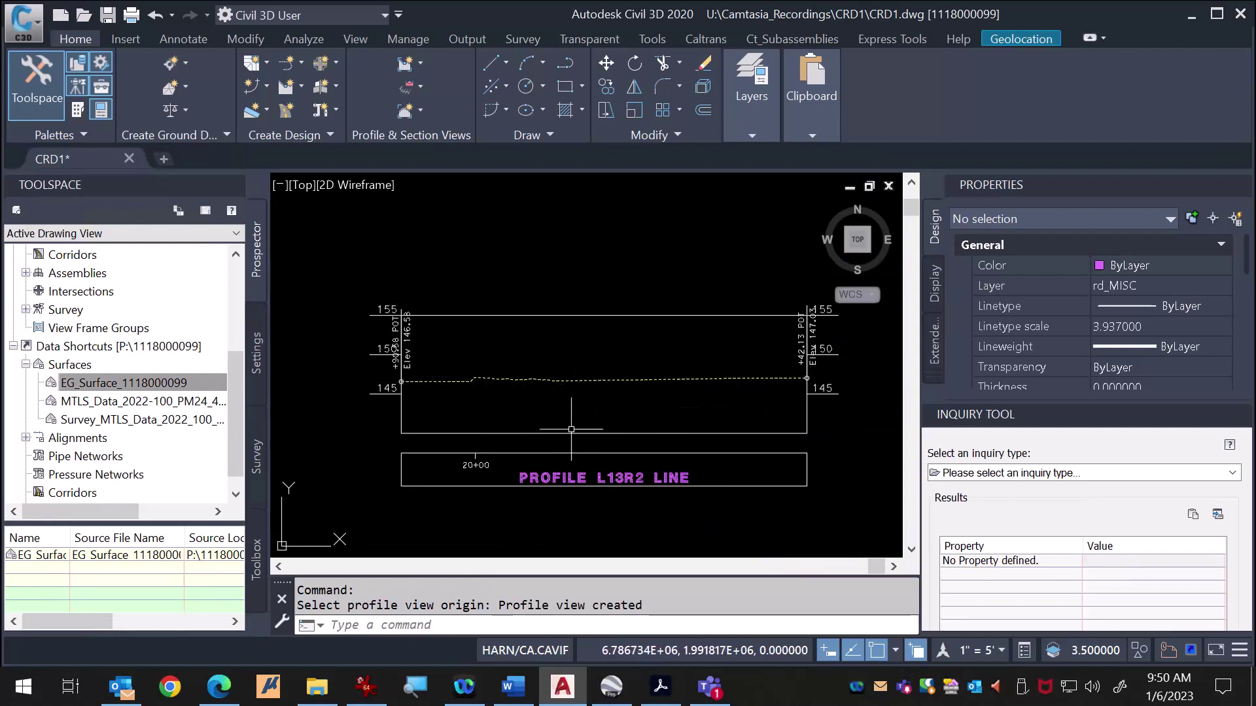
pyautogui.scroll(2, 544, 385)
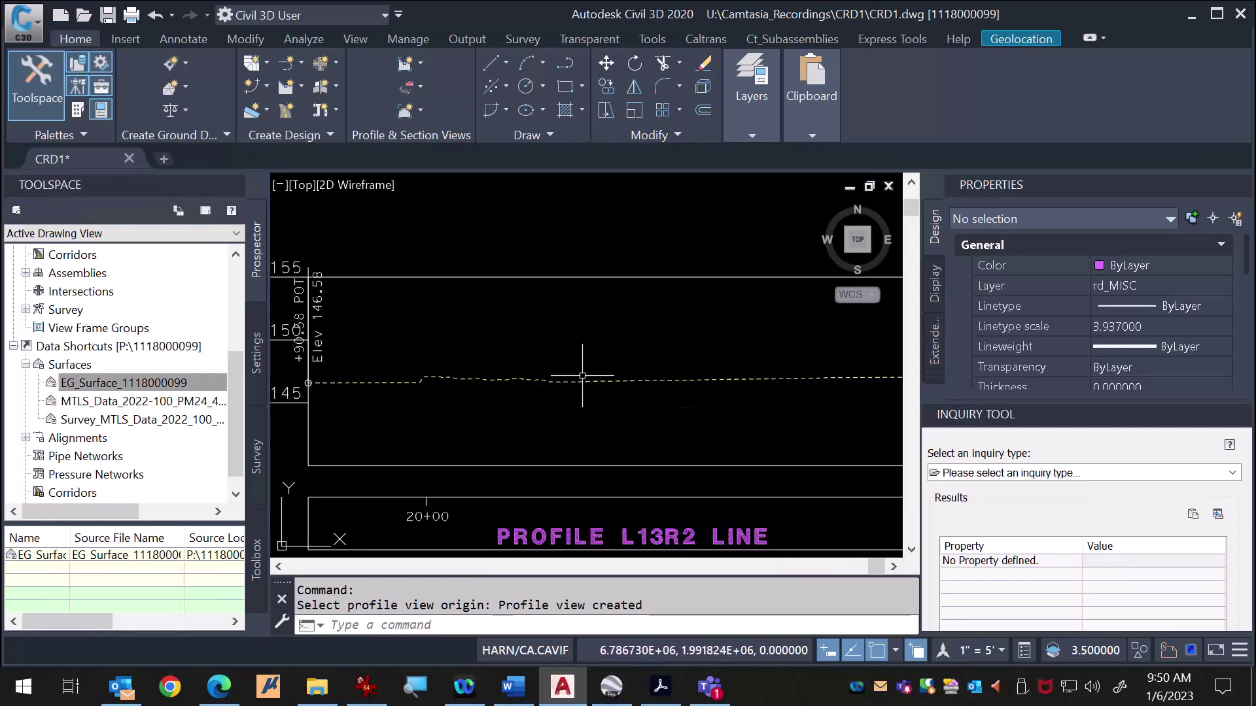
pyautogui.moveTo(583, 377)
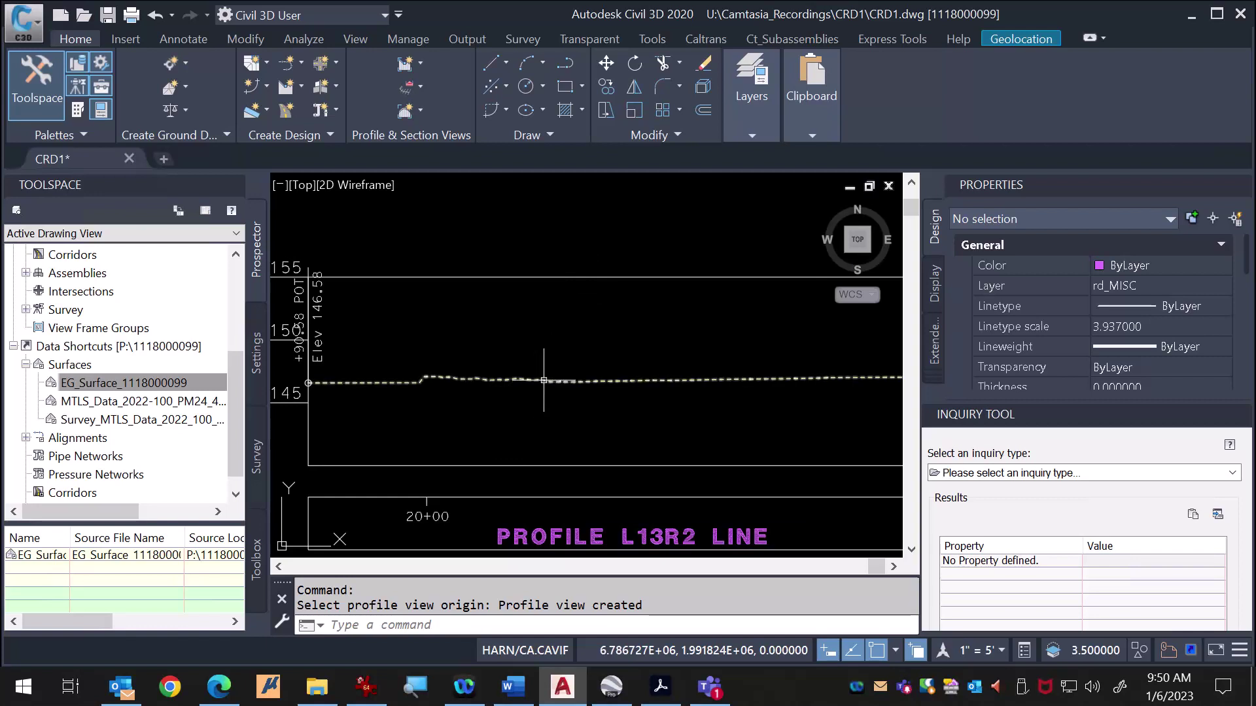
pyautogui.moveTo(544, 380)
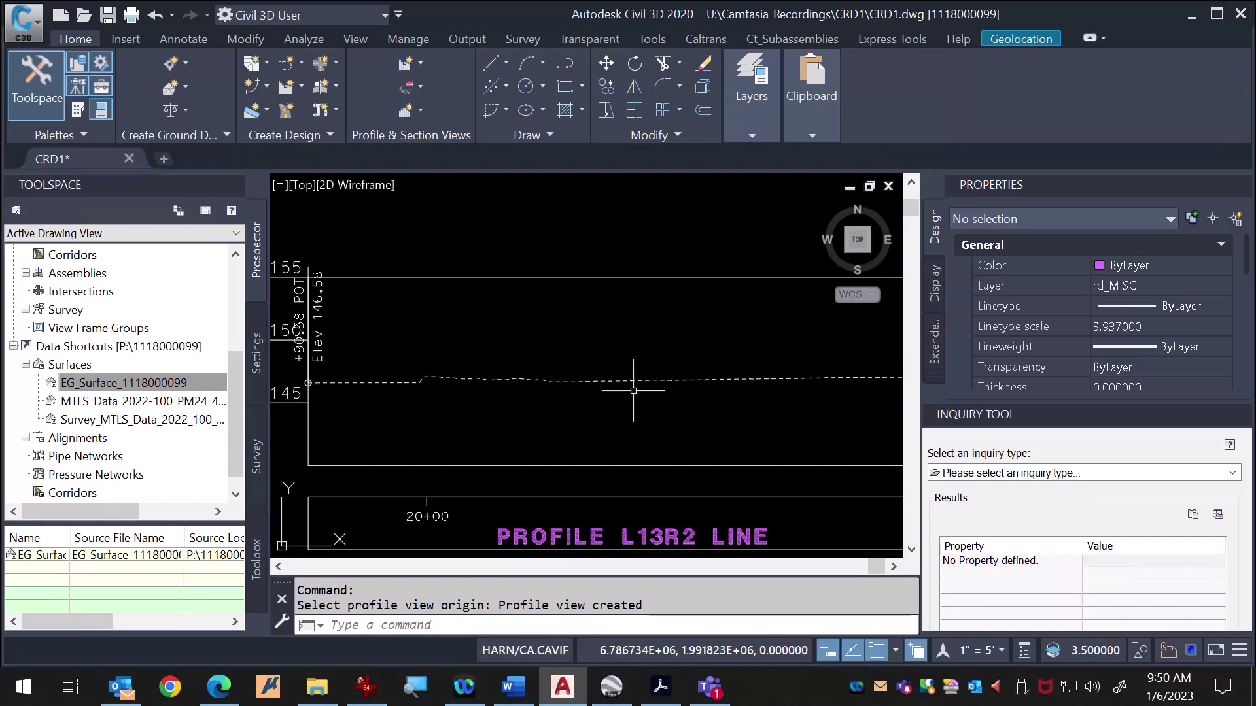
# Step: Edit the Existing Ground profile style and set its Line component colour to cyan
pyautogui.click(665, 380)
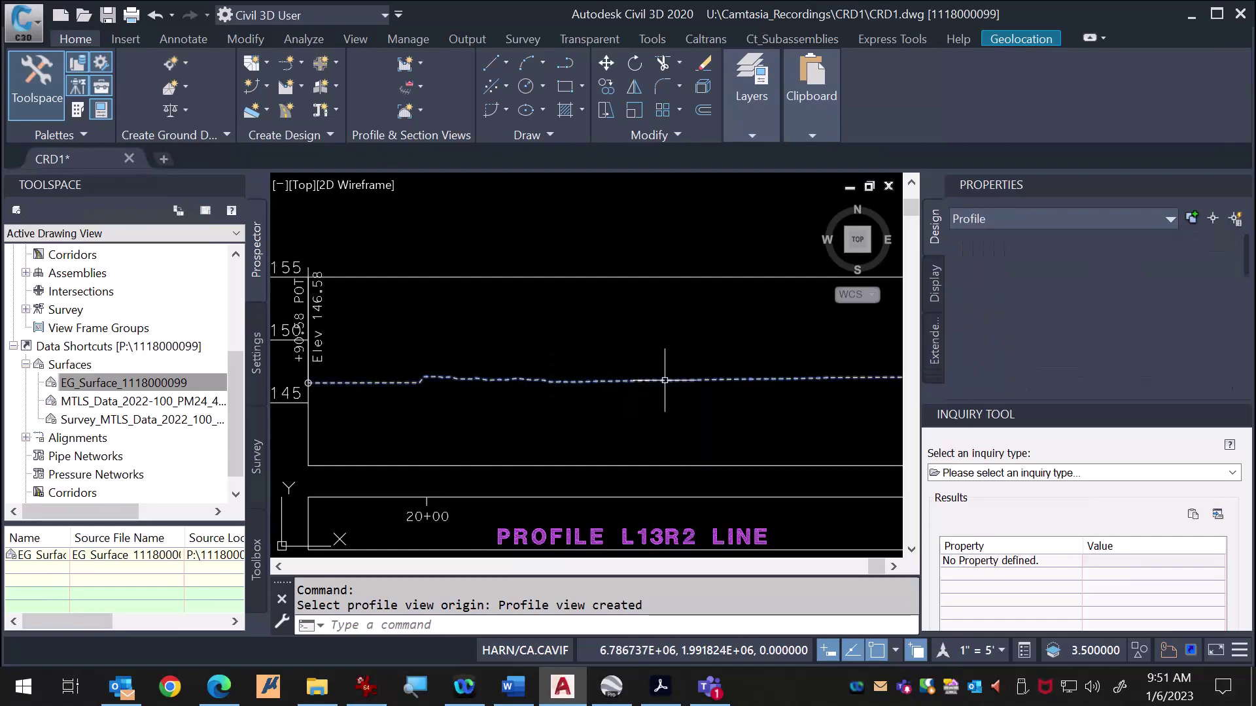
pyautogui.rightClick(666, 383)
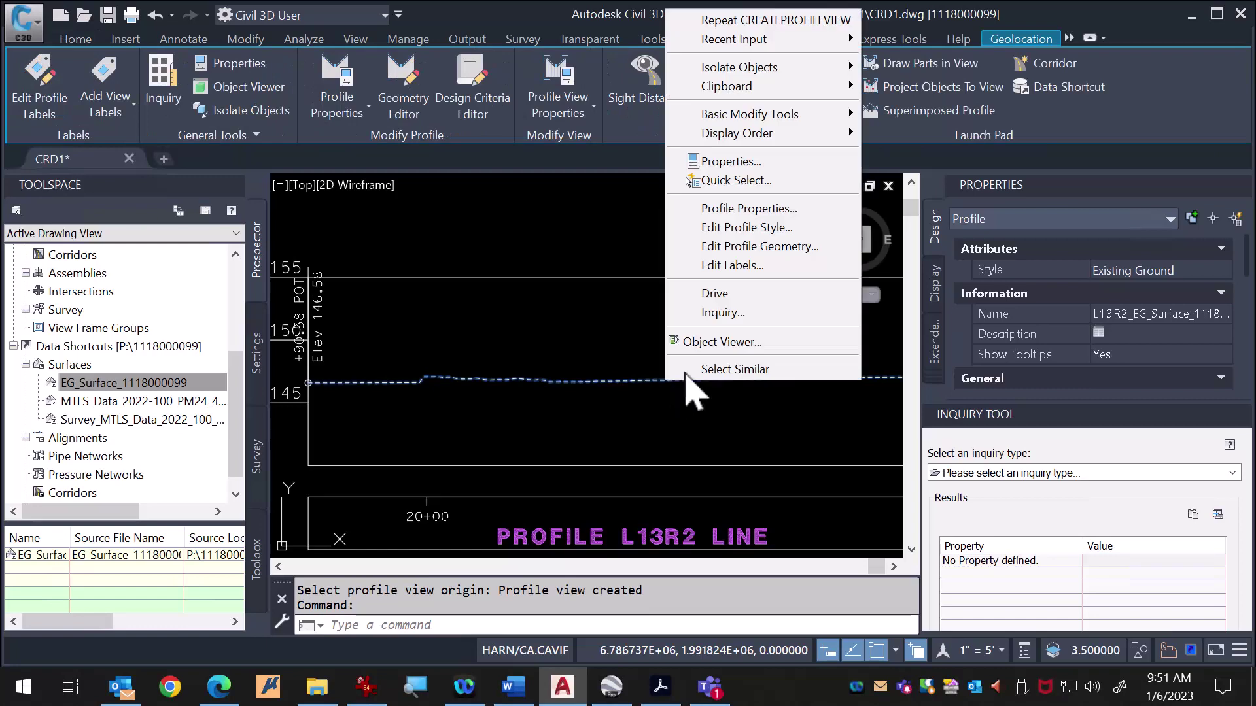
pyautogui.click(738, 241)
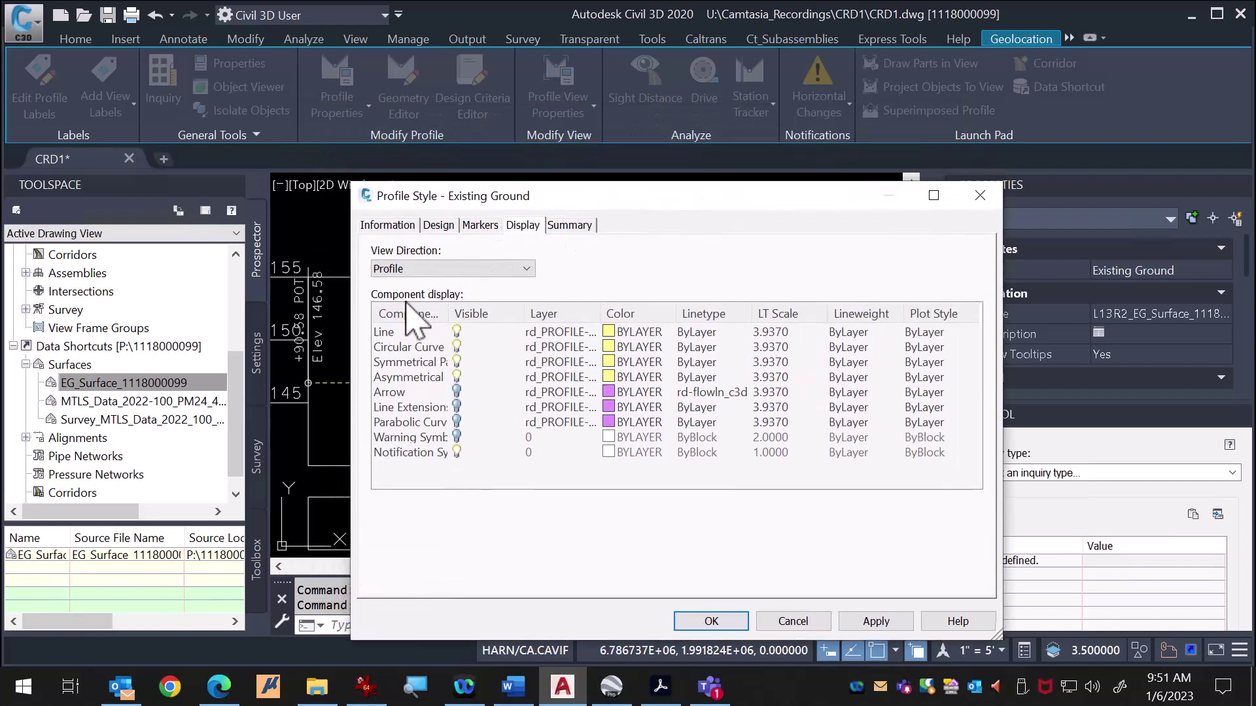
pyautogui.click(383, 332)
pyautogui.click(646, 335)
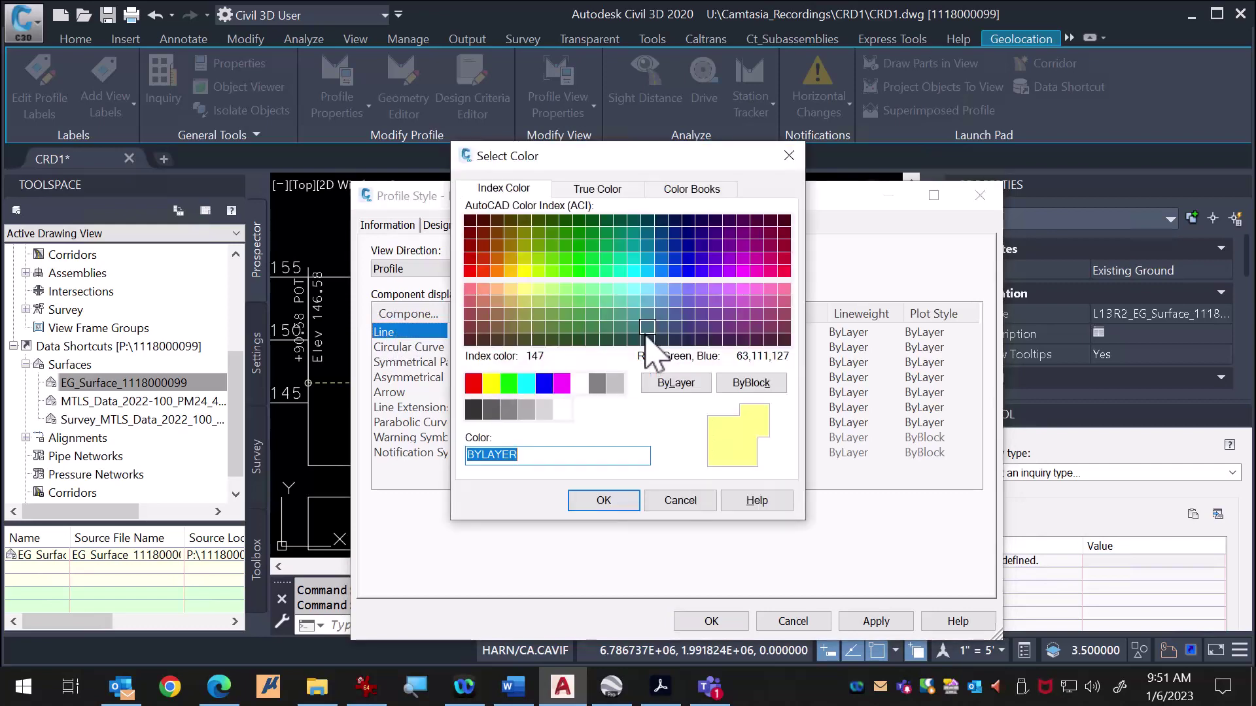
pyautogui.click(526, 383)
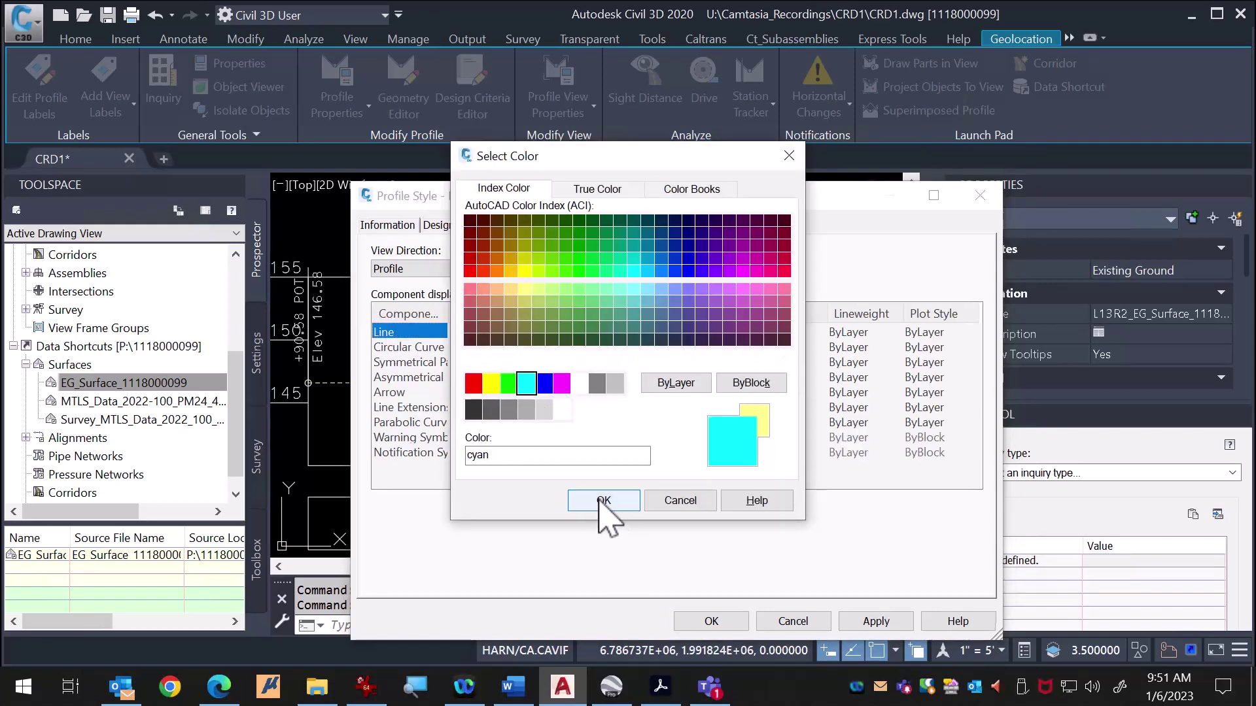
pyautogui.click(606, 502)
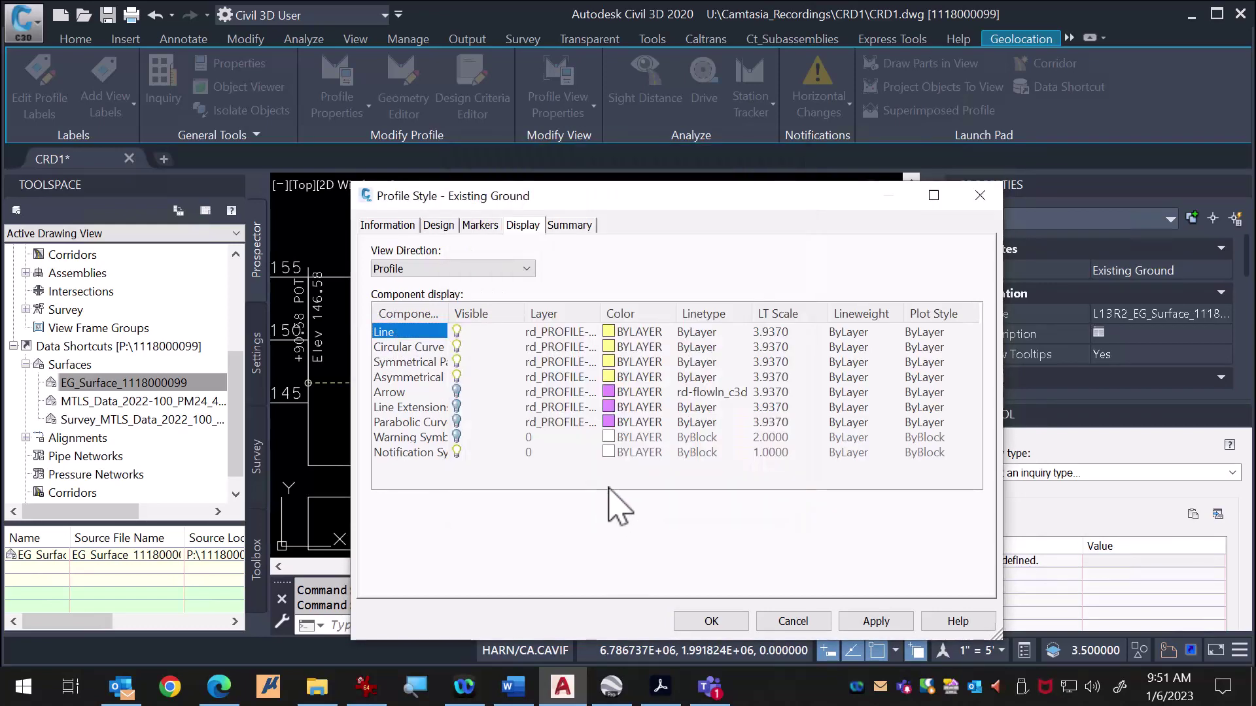
# Step: Set the ground line's linetype to Continuous and apply the style changes
pyautogui.click(695, 333)
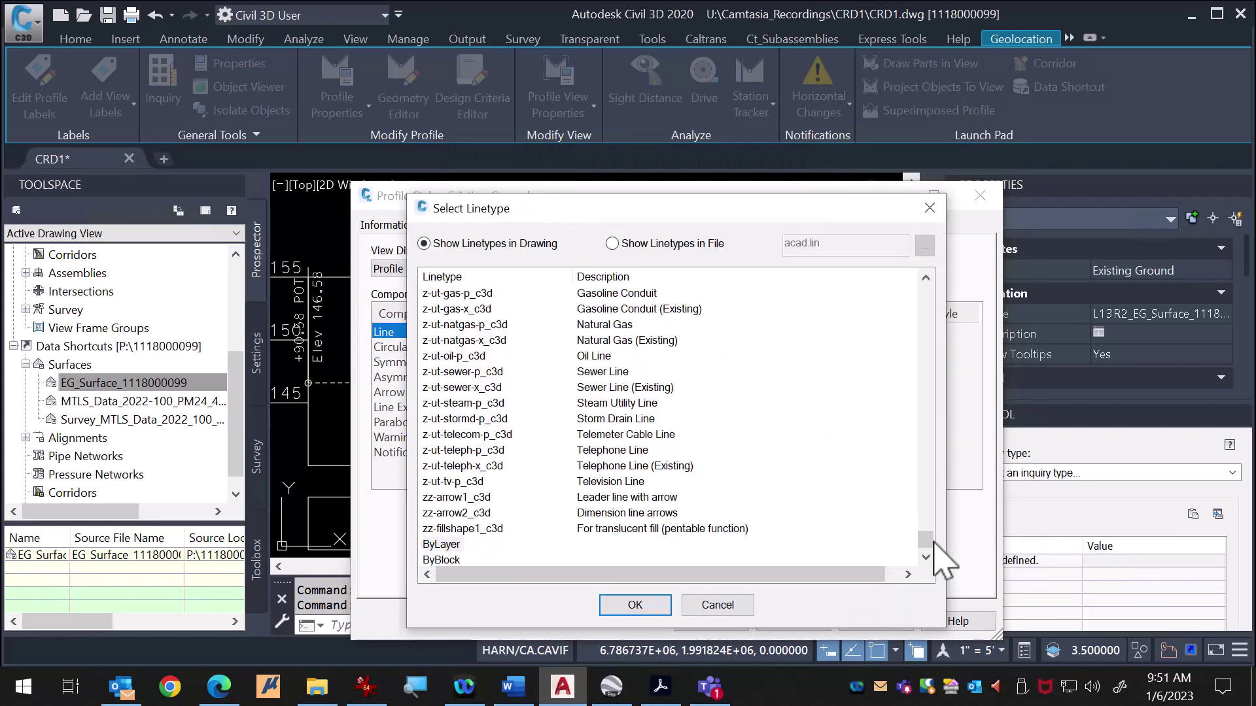
pyautogui.moveTo(929, 543); pyautogui.dragTo(909, 288)
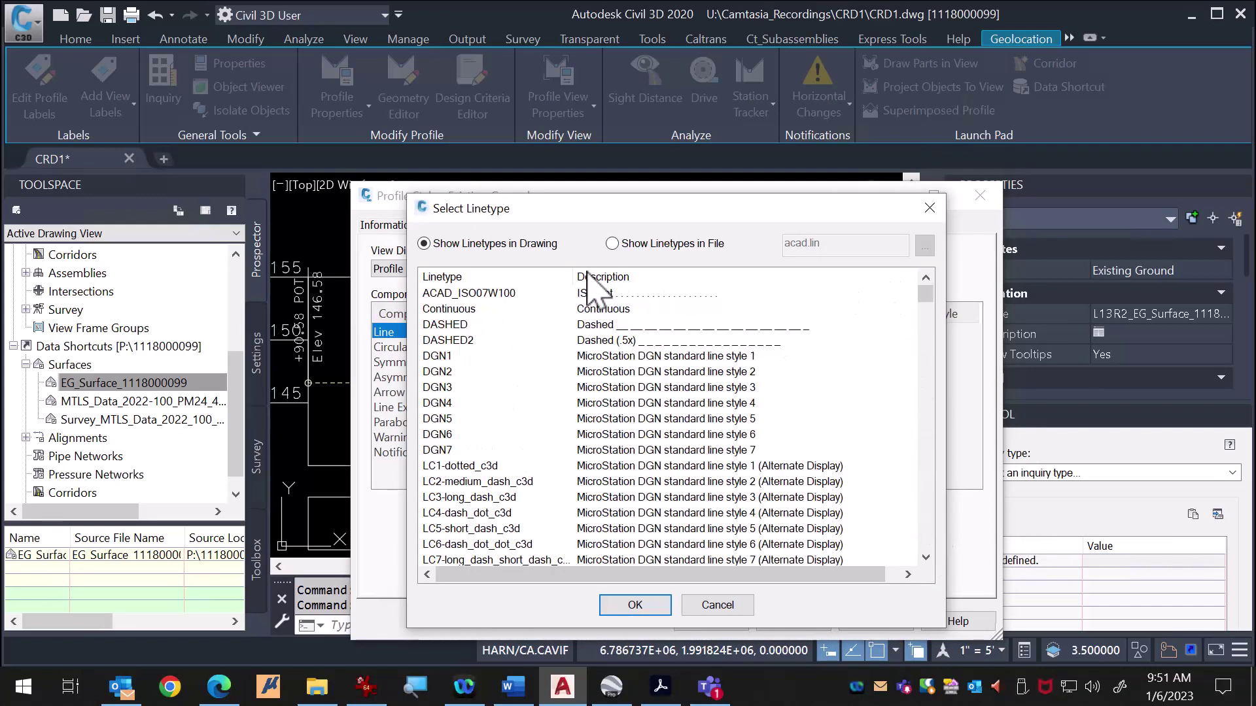
pyautogui.click(481, 310)
pyautogui.click(635, 611)
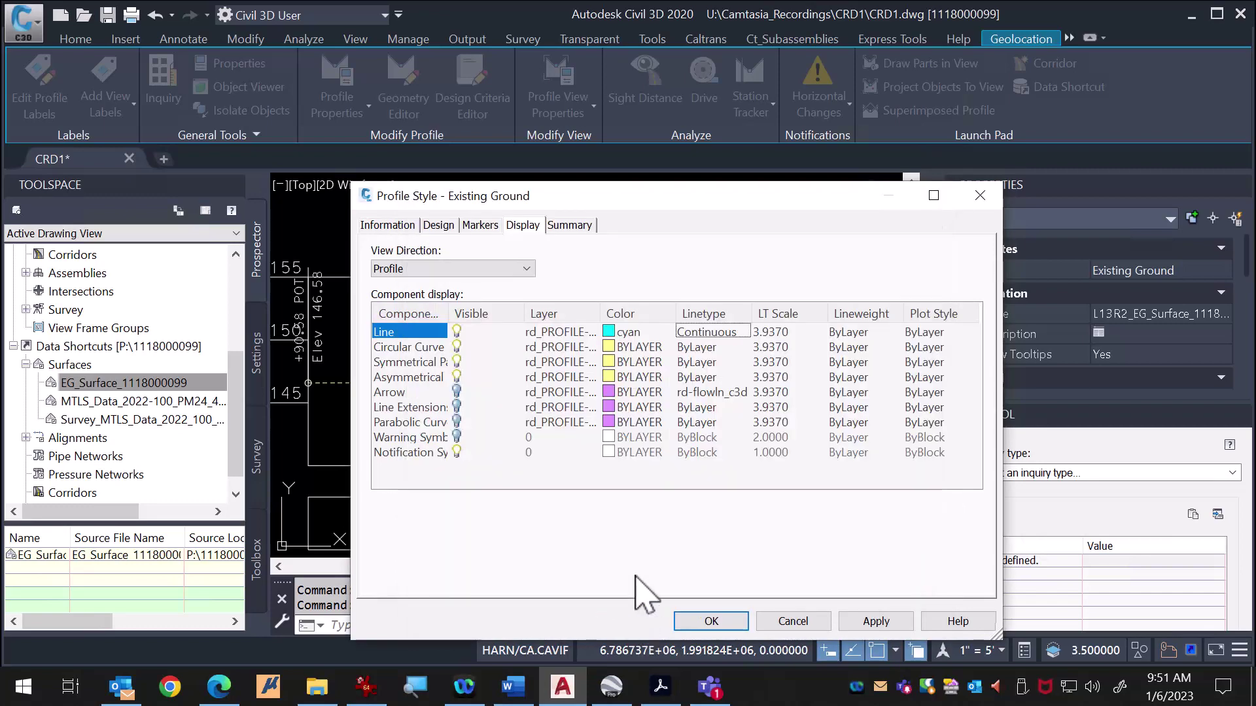
pyautogui.click(875, 623)
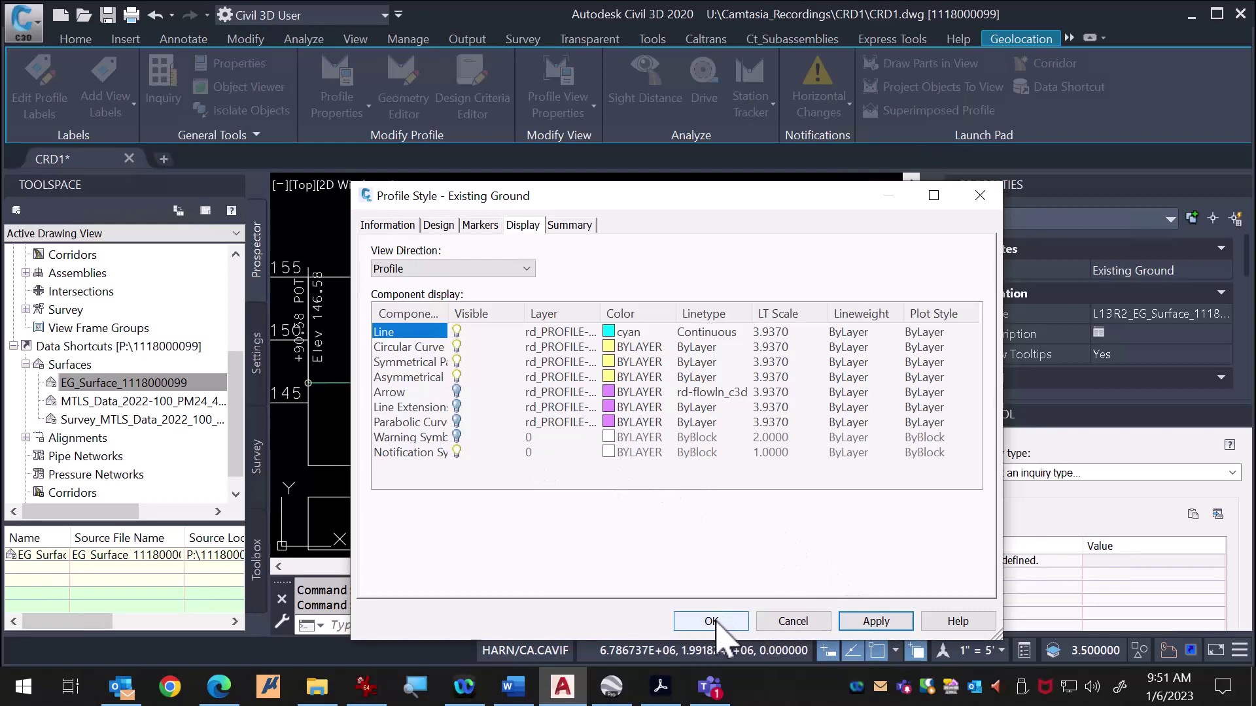
pyautogui.click(717, 618)
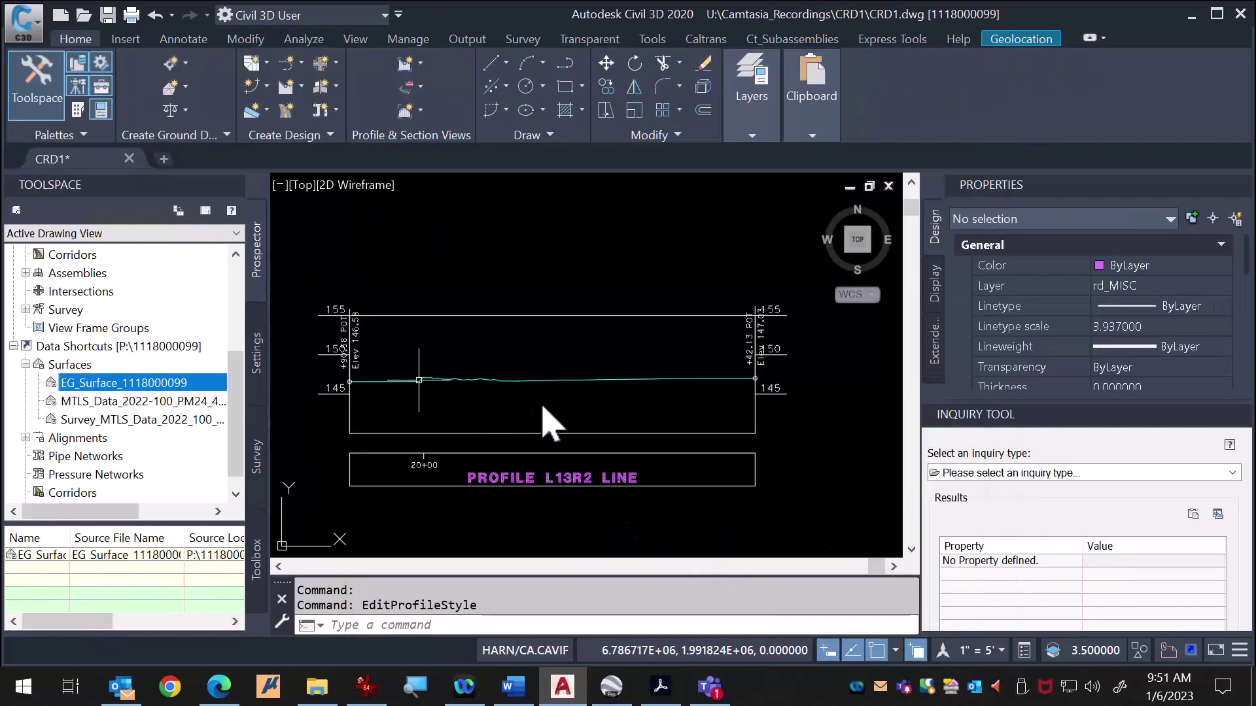
pyautogui.scroll(3, 549, 415)
pyautogui.scroll(-3, 558, 396)
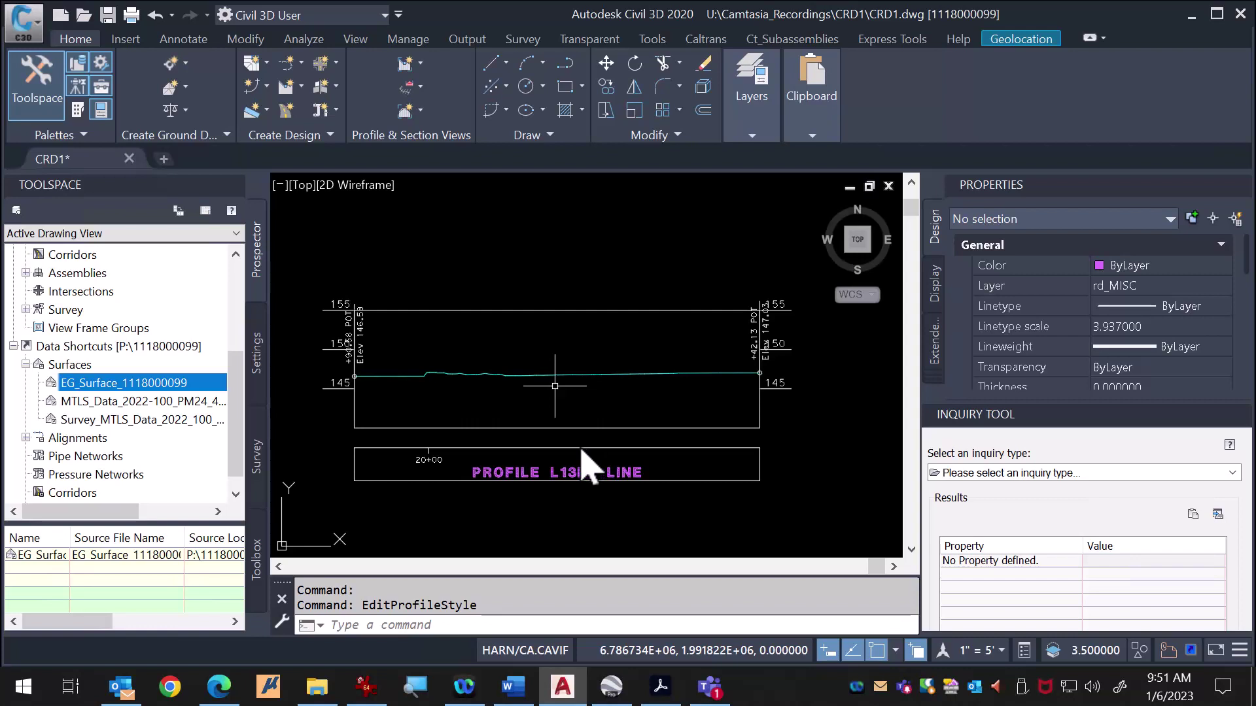
pyautogui.click(578, 404)
pyautogui.press('Escape')
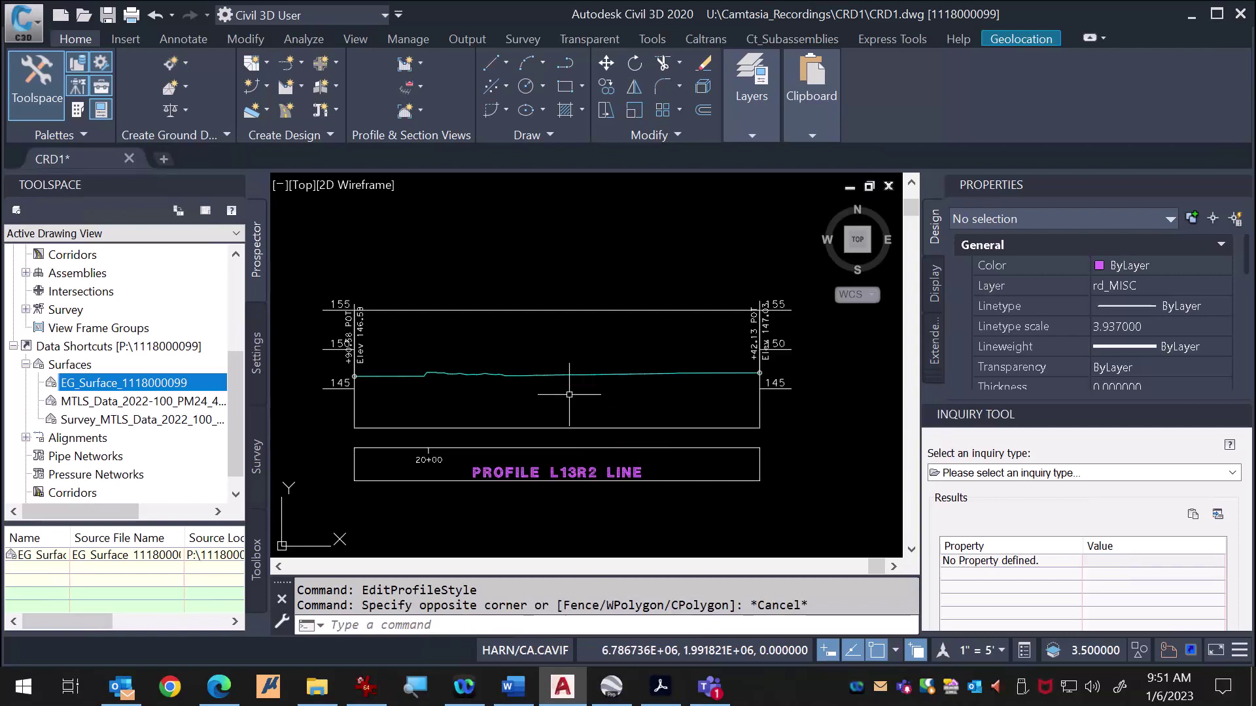
pyautogui.press('Escape')
pyautogui.press('Escape')
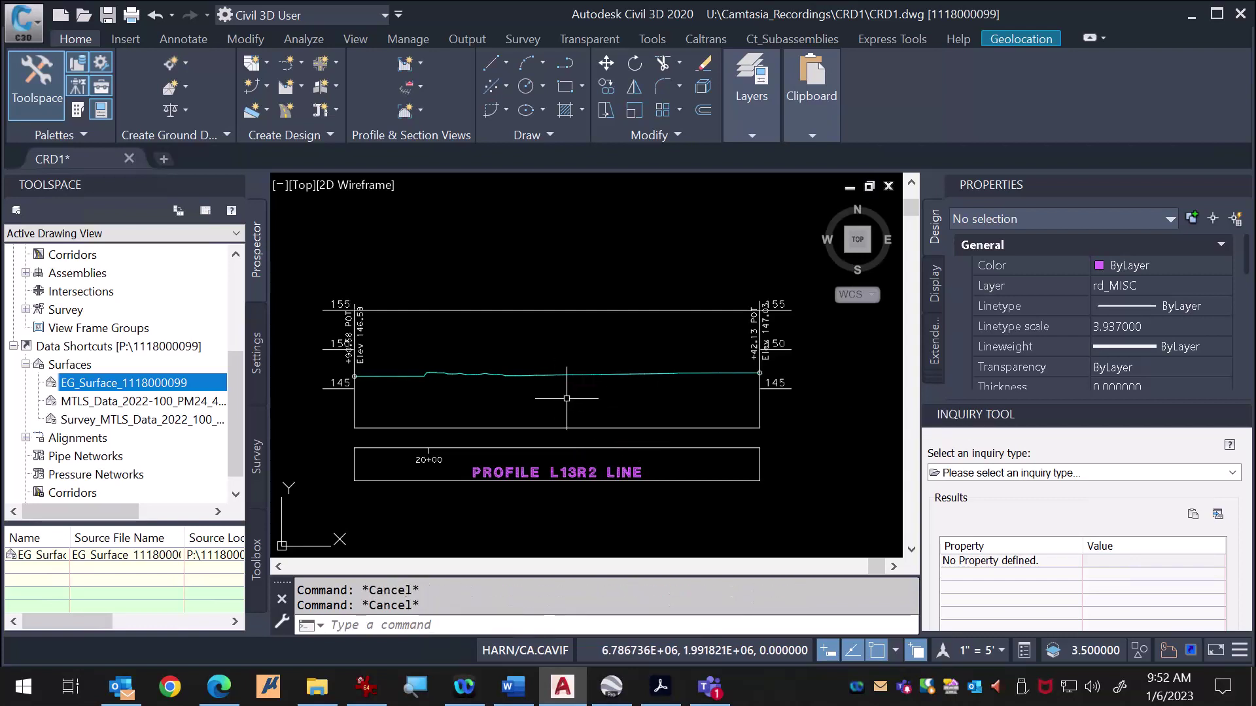
pyautogui.scroll(-2, 553, 406)
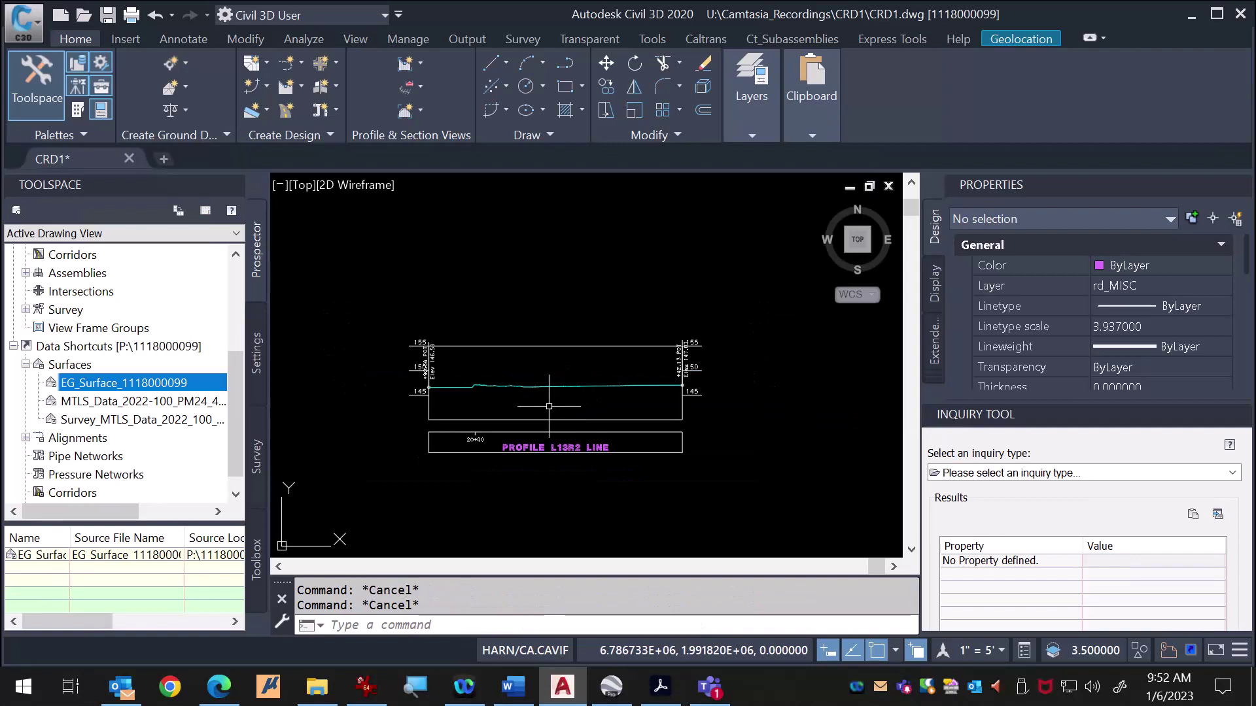
pyautogui.scroll(2, 546, 405)
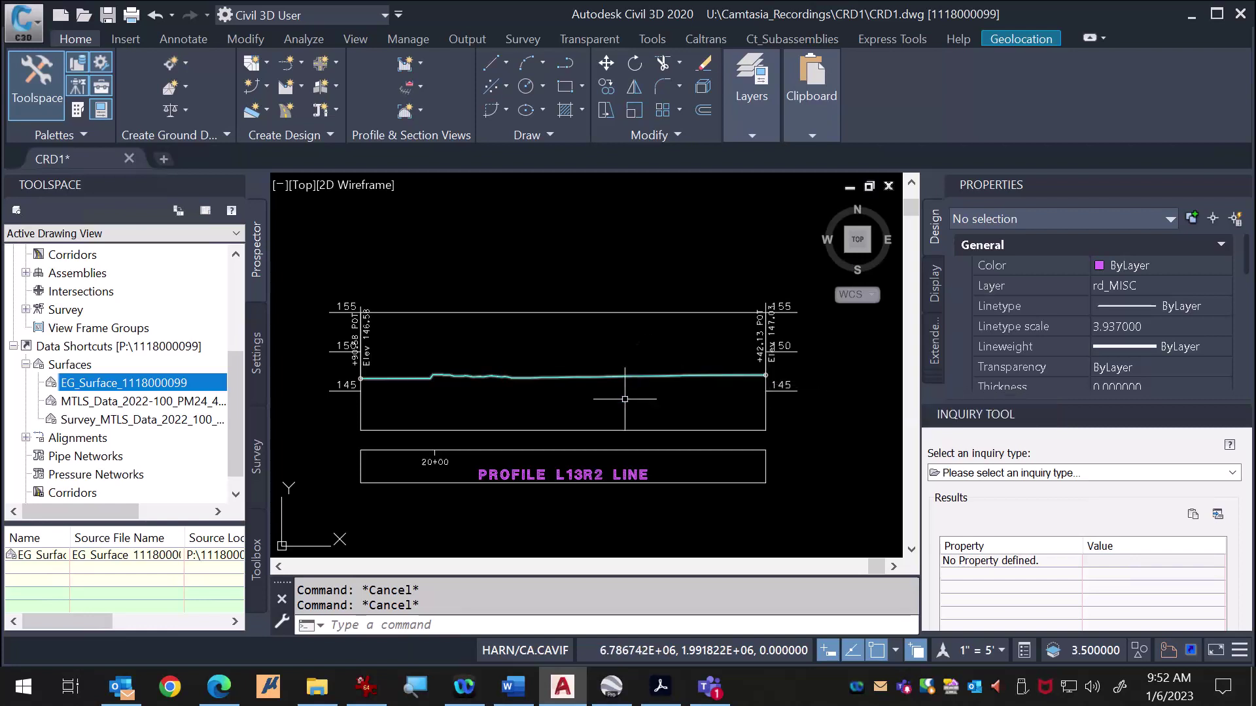
# Step: Create a new design profile named L13R2_DP on the L13R2 profile view
pyautogui.click(598, 429)
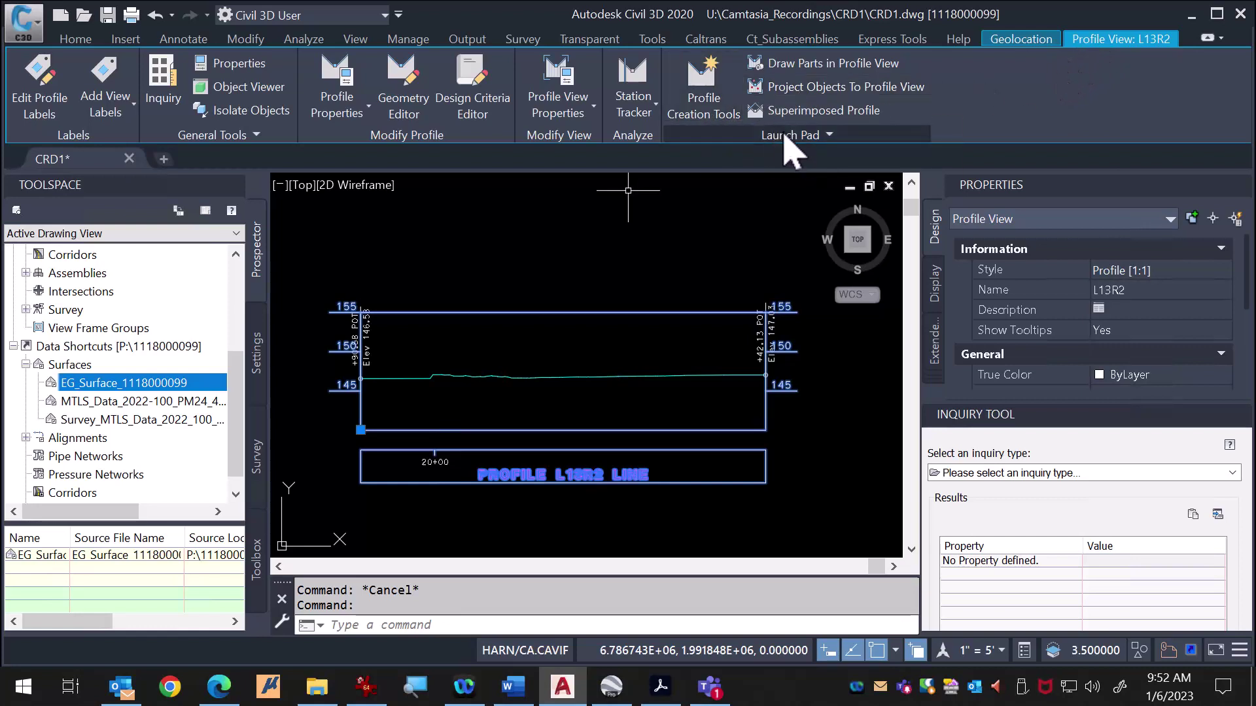
pyautogui.click(702, 107)
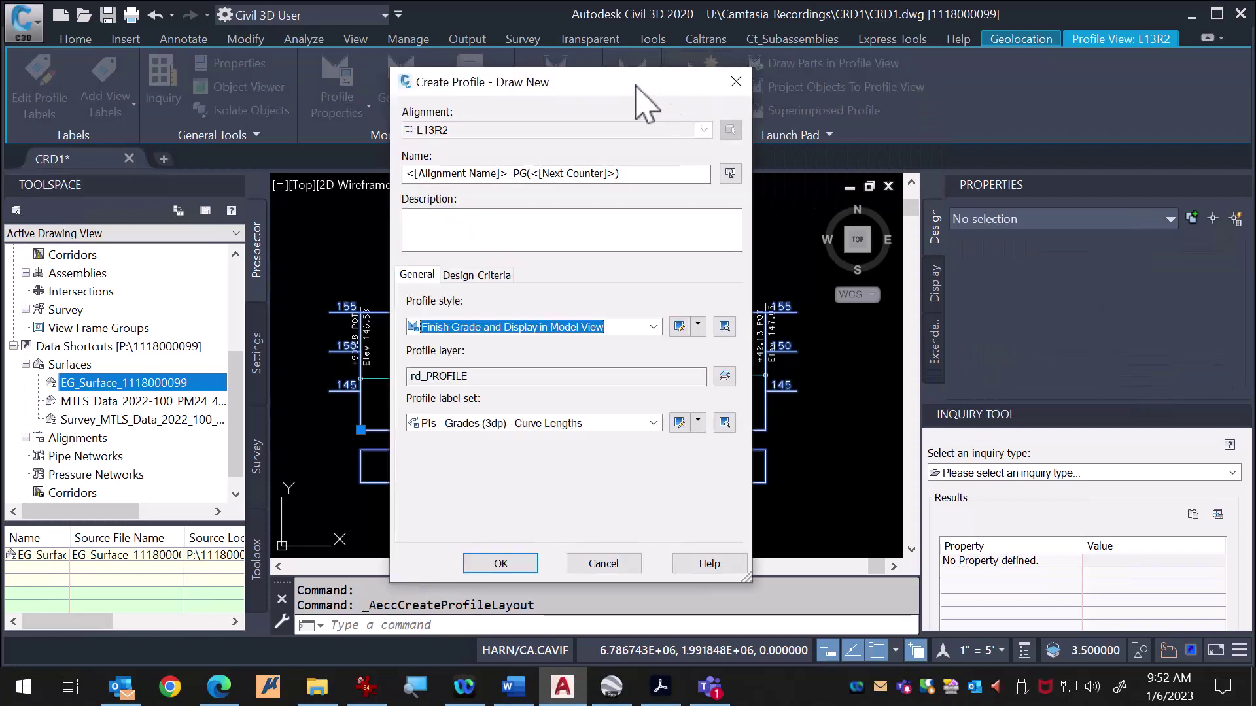
pyautogui.moveTo(631, 78); pyautogui.dragTo(856, 122)
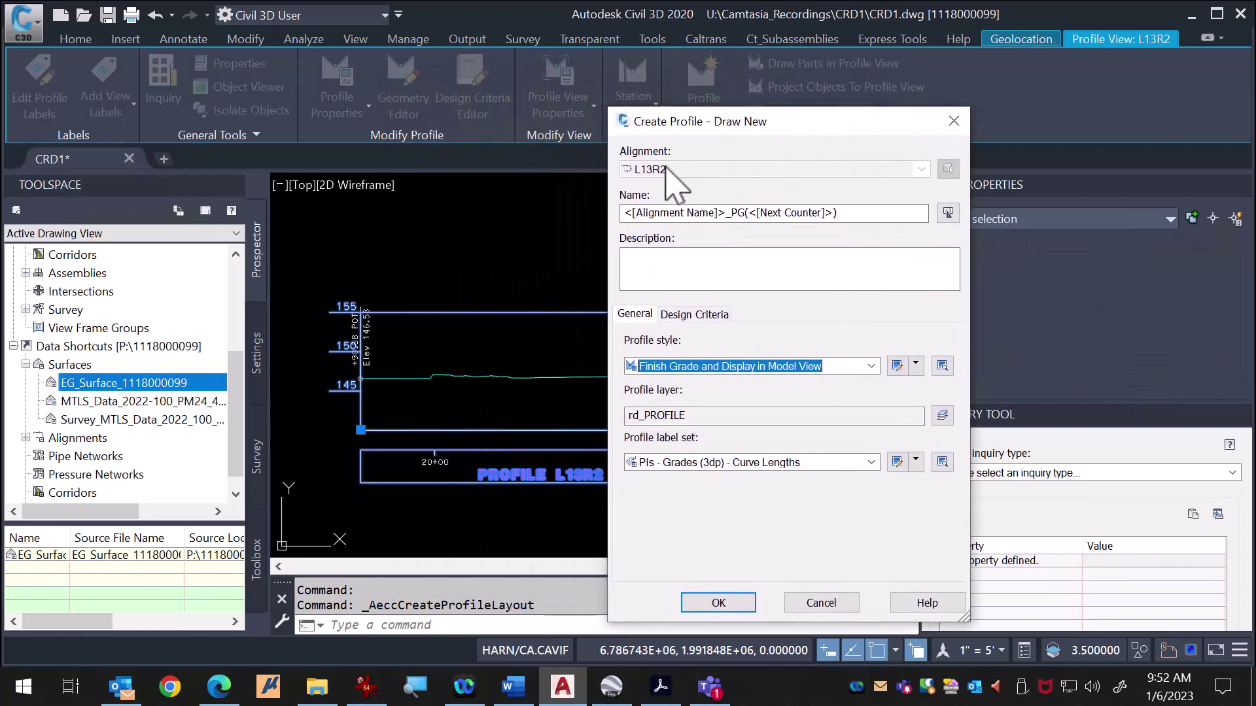
pyautogui.click(731, 212)
pyautogui.keyDown('shift'); pyautogui.click(870, 225); pyautogui.keyUp('shift')
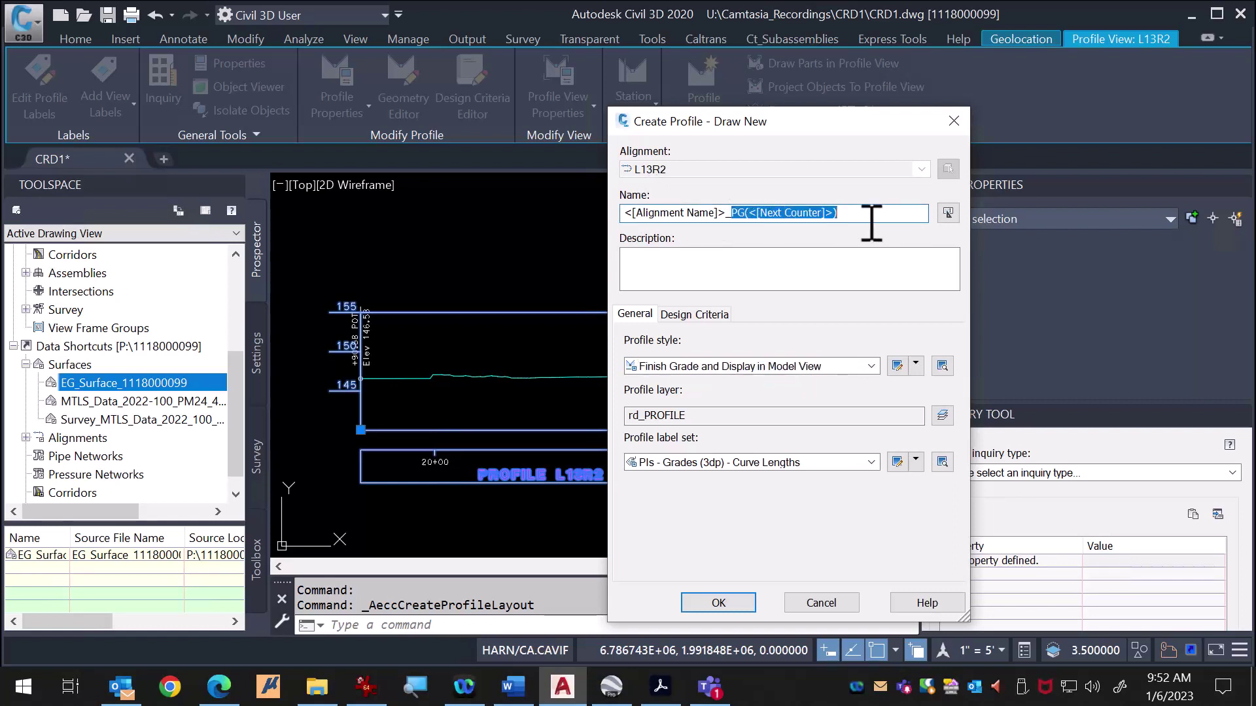
pyautogui.write('d')
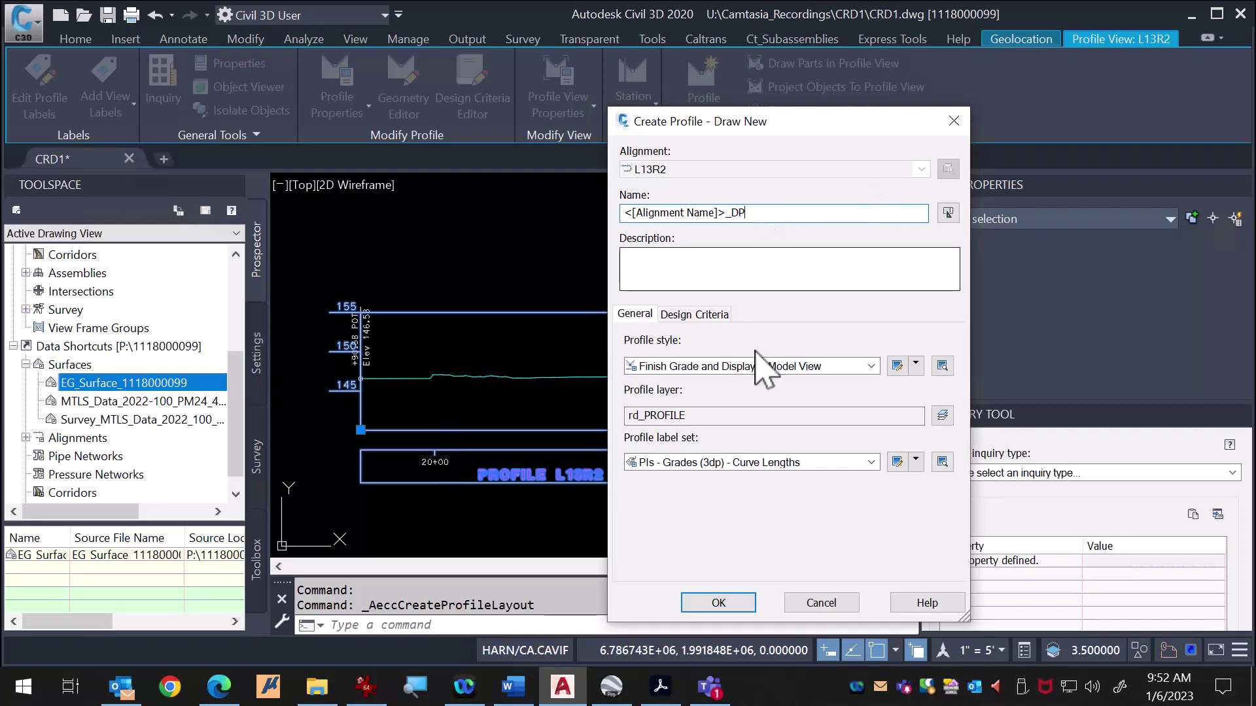
pyautogui.click(718, 602)
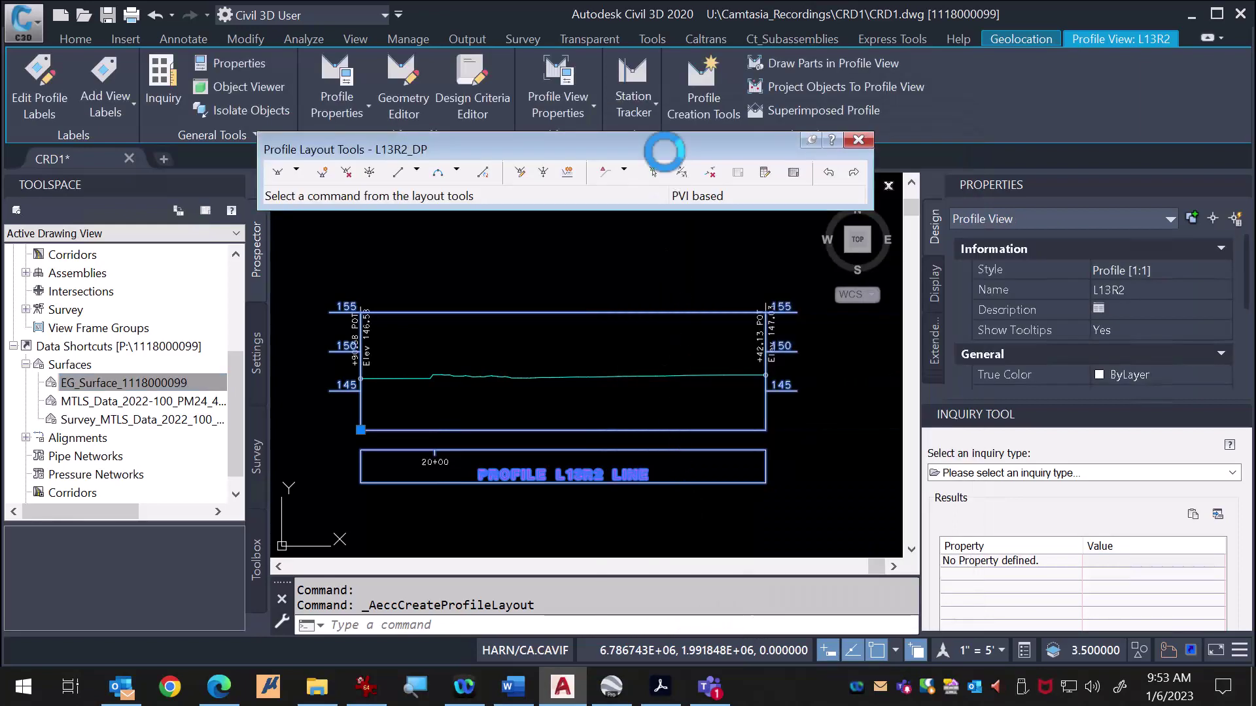
# Step: Draw a Fixed Tangent (Two points) from the view's left end to its right edge, giving a 0.887% grade
pyautogui.moveTo(668, 148); pyautogui.dragTo(671, 194)
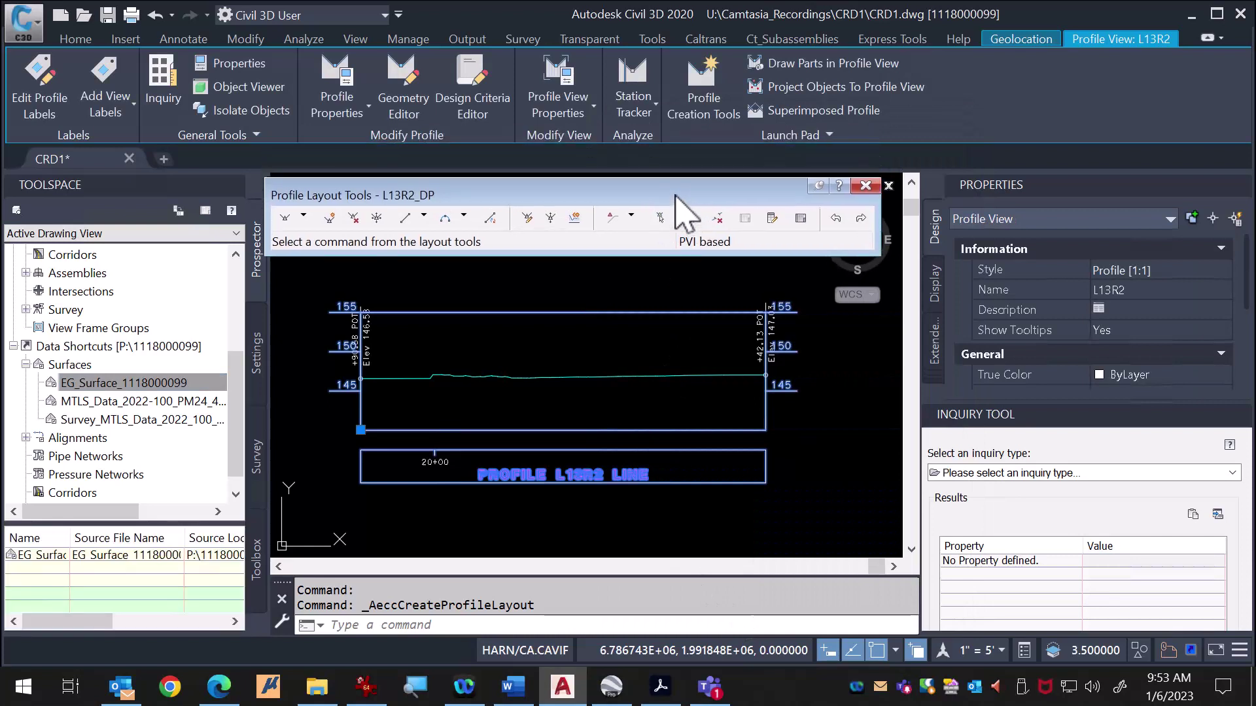
pyautogui.click(424, 218)
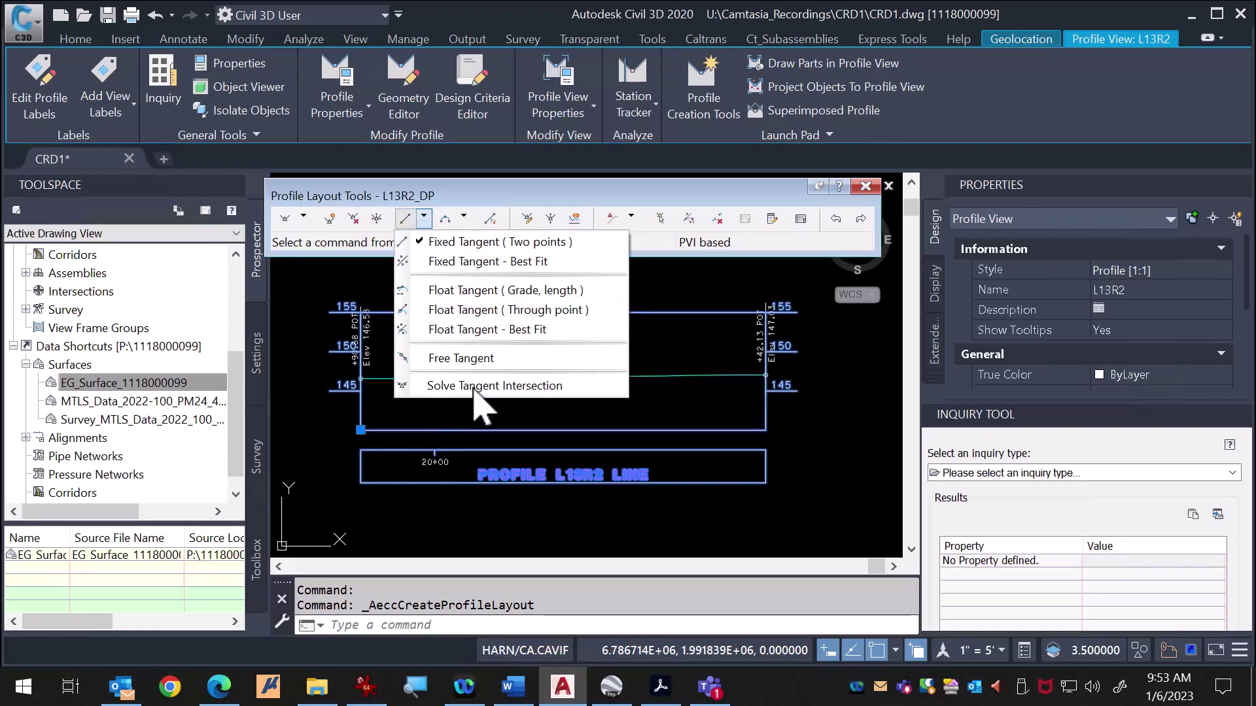
pyautogui.click(473, 244)
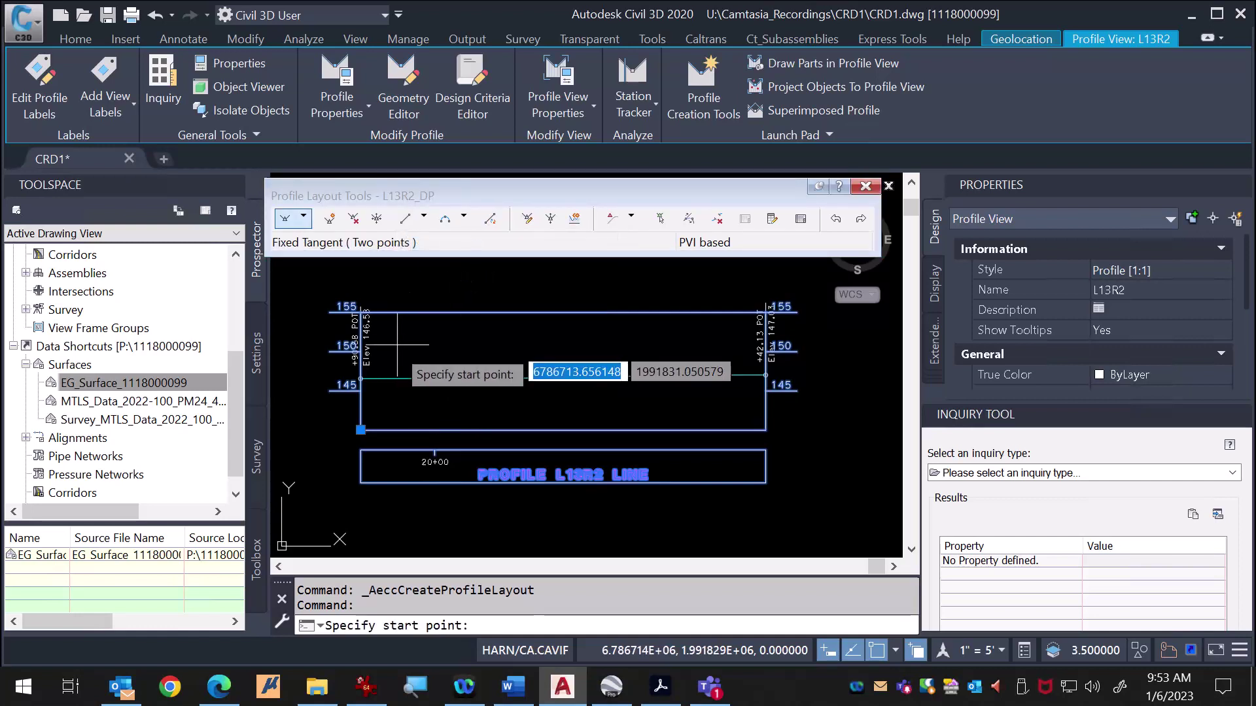
pyautogui.scroll(8, 360, 378)
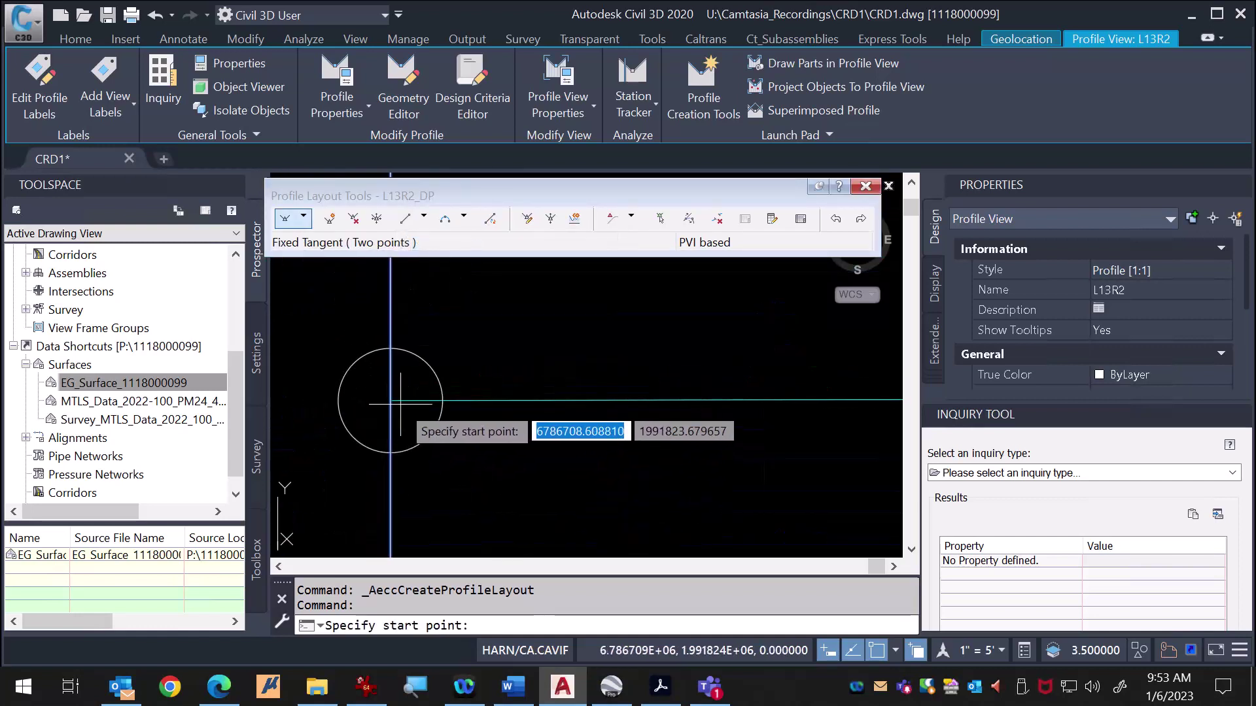
pyautogui.click(391, 400)
pyautogui.scroll(-8, 390, 399)
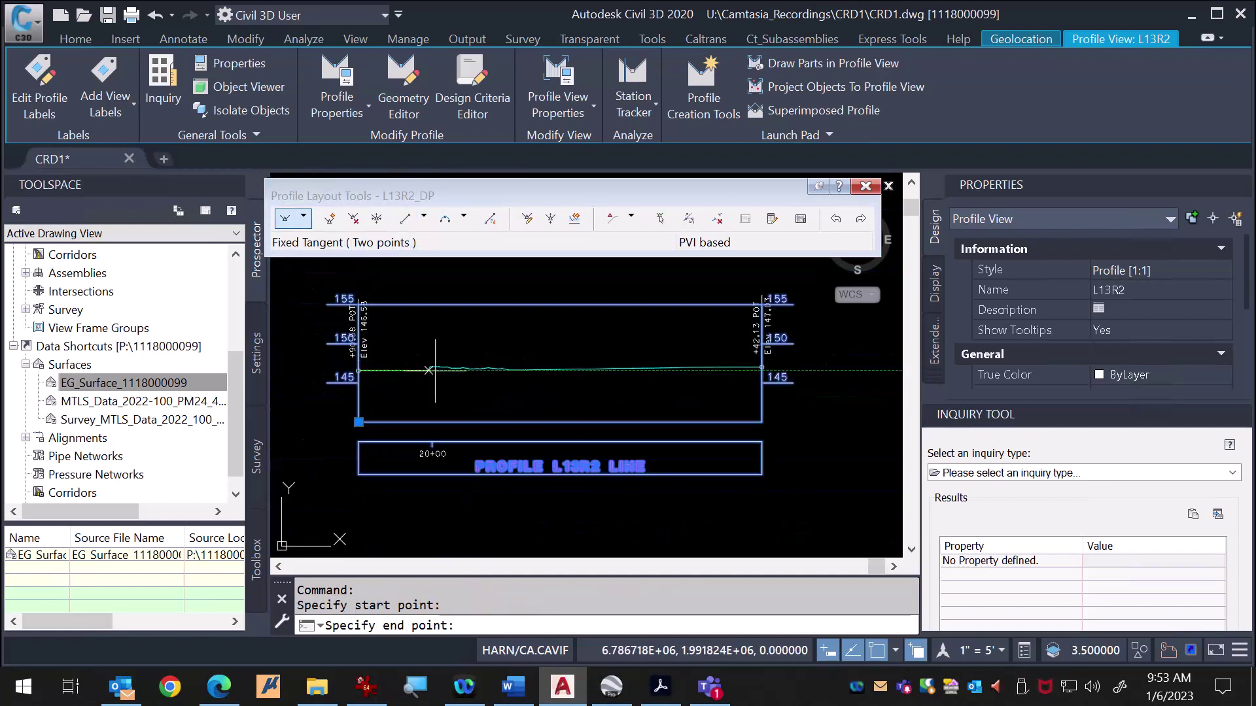
pyautogui.scroll(6, 712, 391)
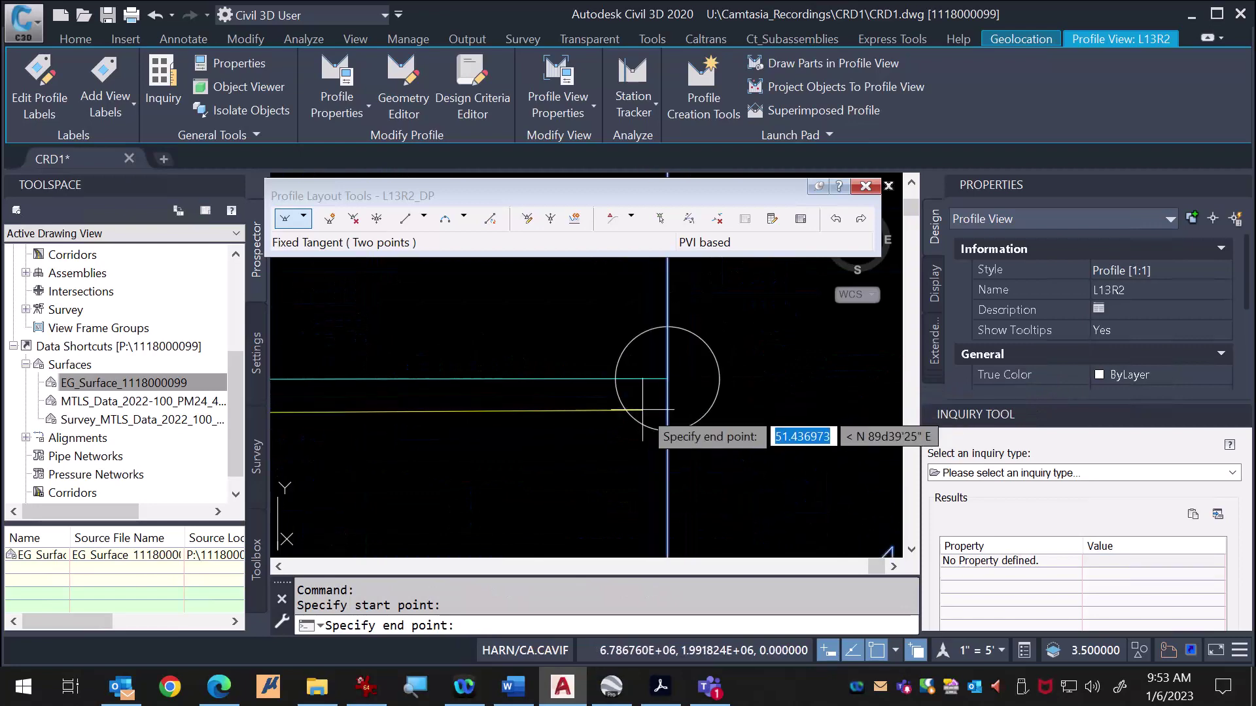
pyautogui.click(666, 378)
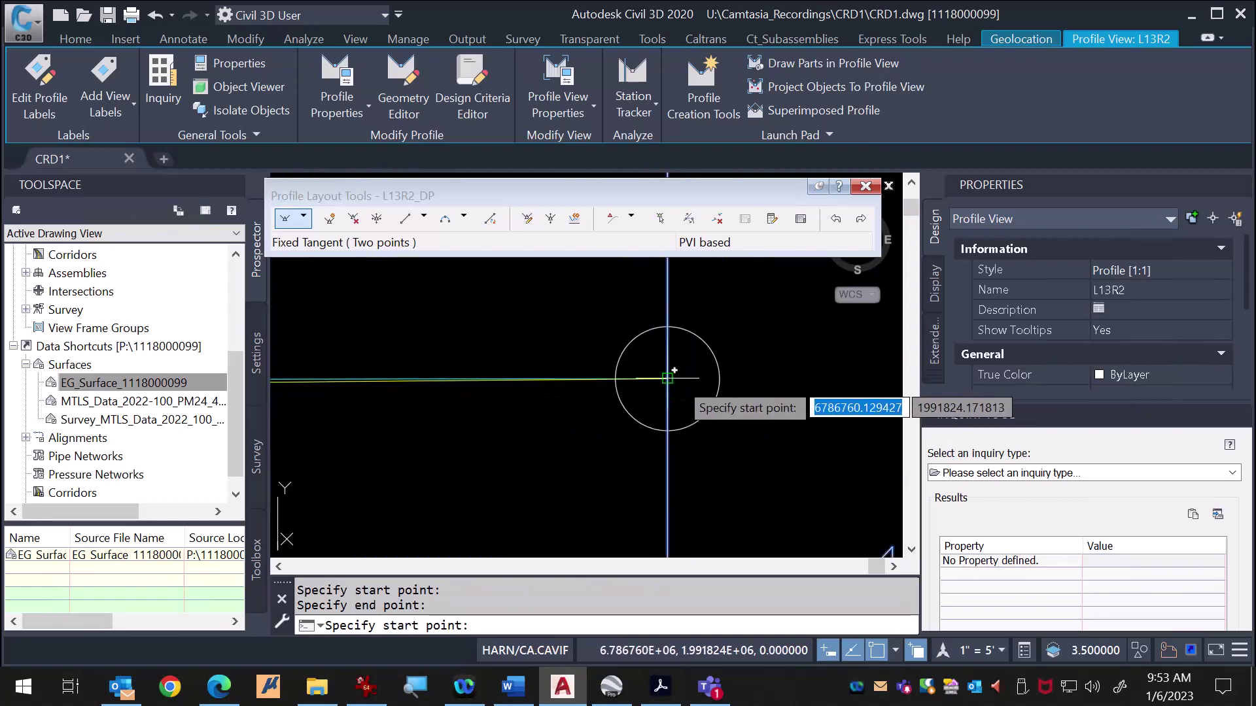
pyautogui.scroll(-2, 758, 374)
pyautogui.scroll(-3, 758, 373)
pyautogui.scroll(3, 650, 401)
pyautogui.press('Escape')
pyautogui.scroll(-4, 707, 369)
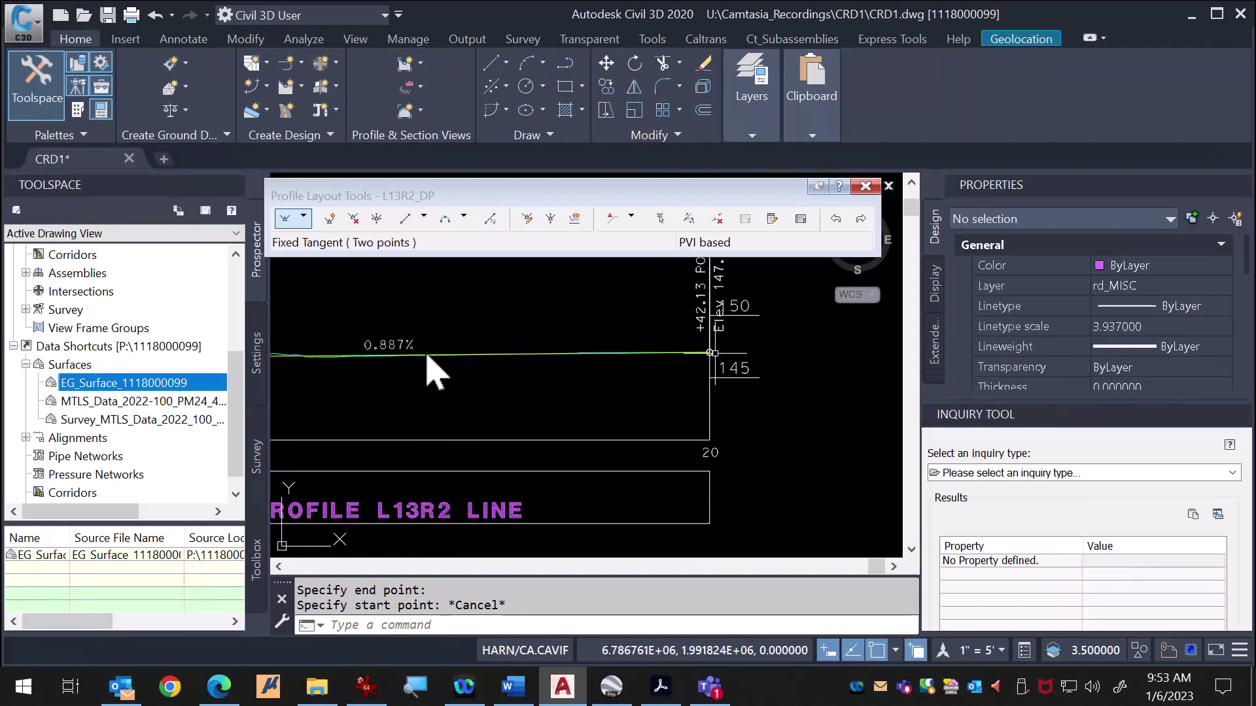
pyautogui.scroll(3, 470, 368)
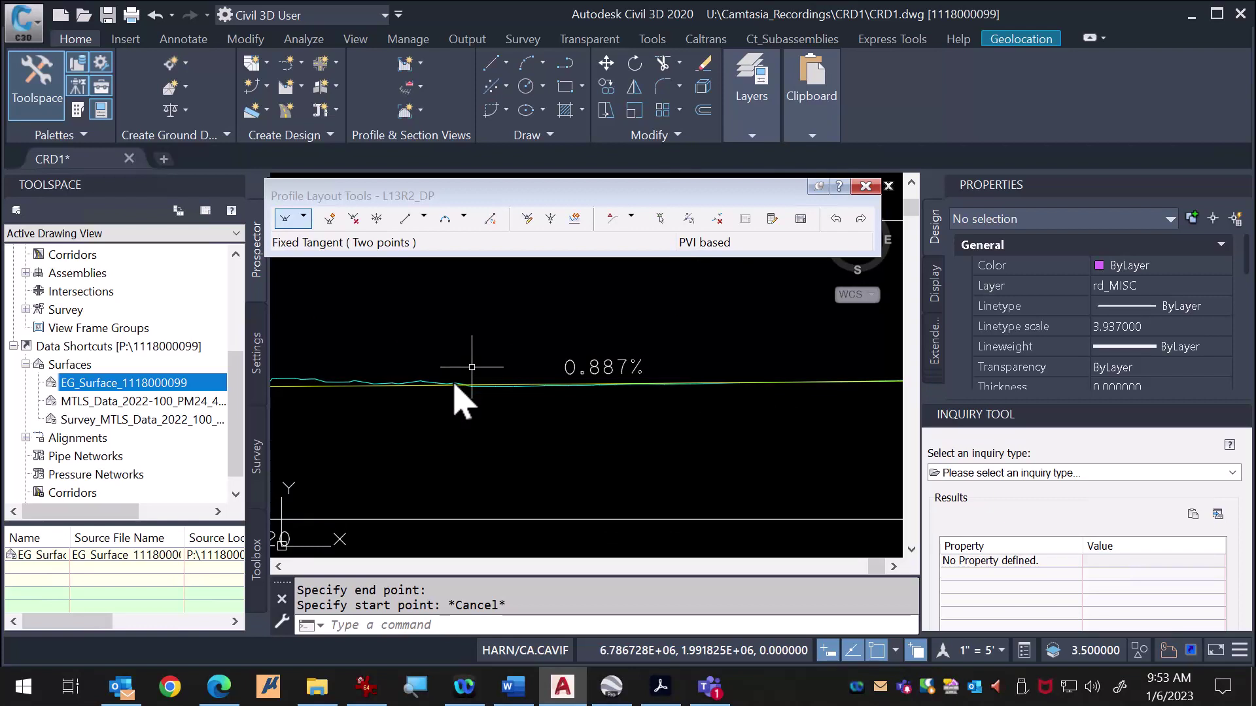
pyautogui.scroll(-3, 517, 378)
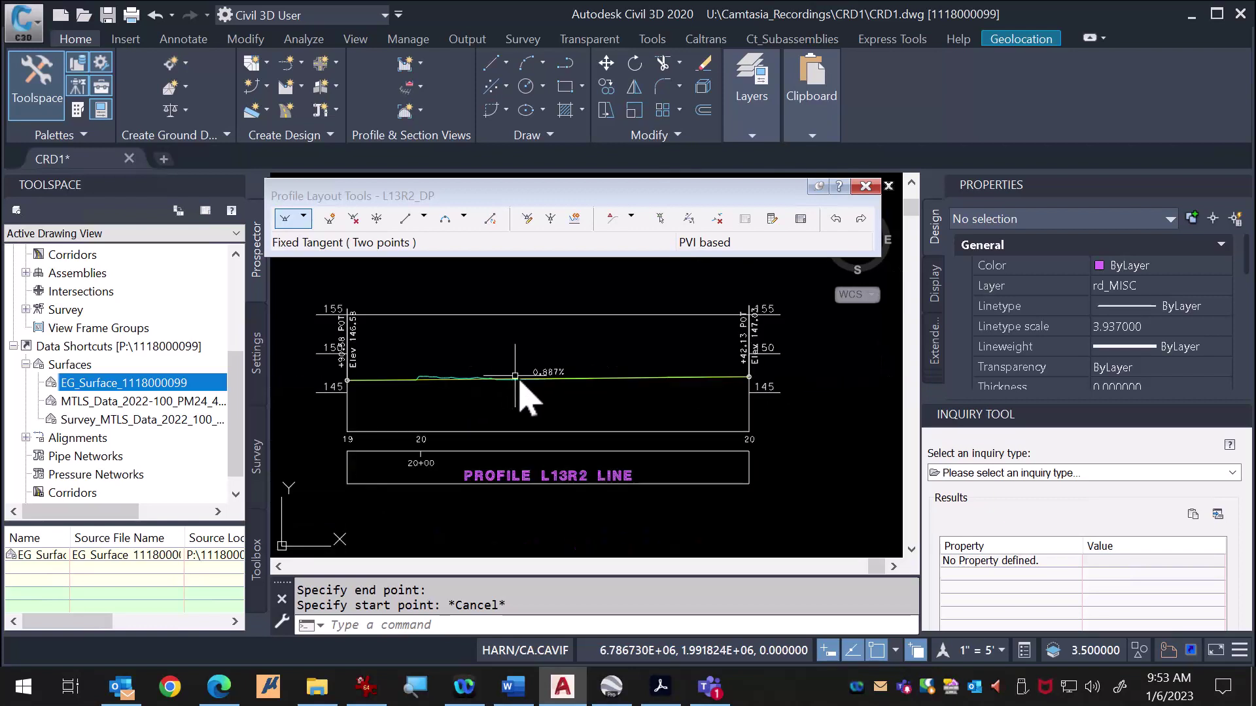